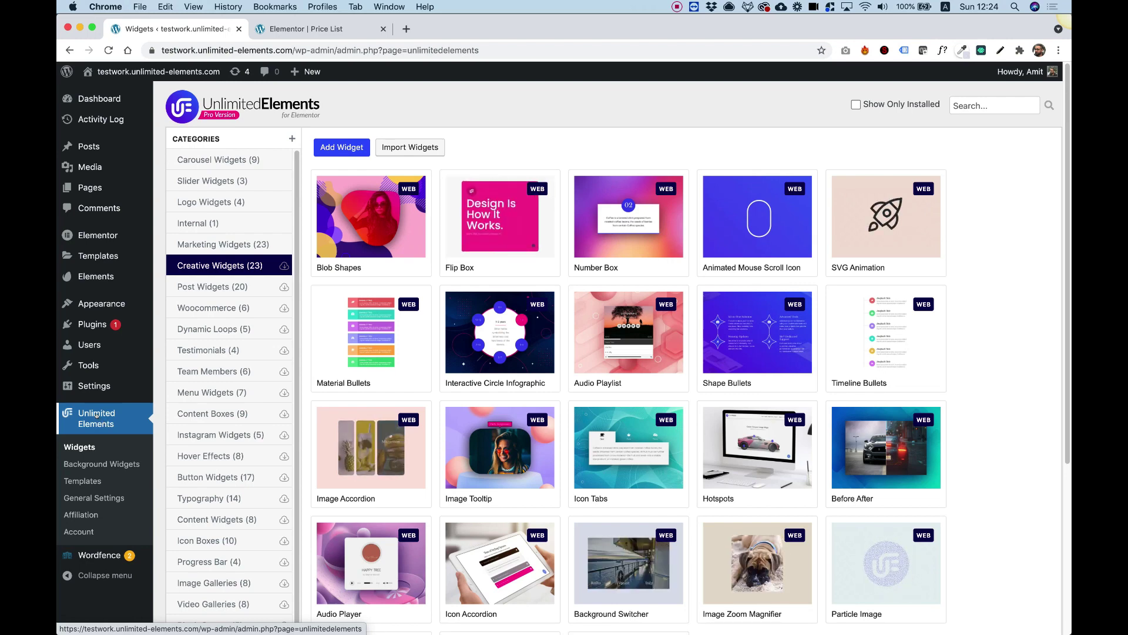
- Install the Price List widget from Marketing Widgets and go to the Price List page editor
mouse_move(107, 325)
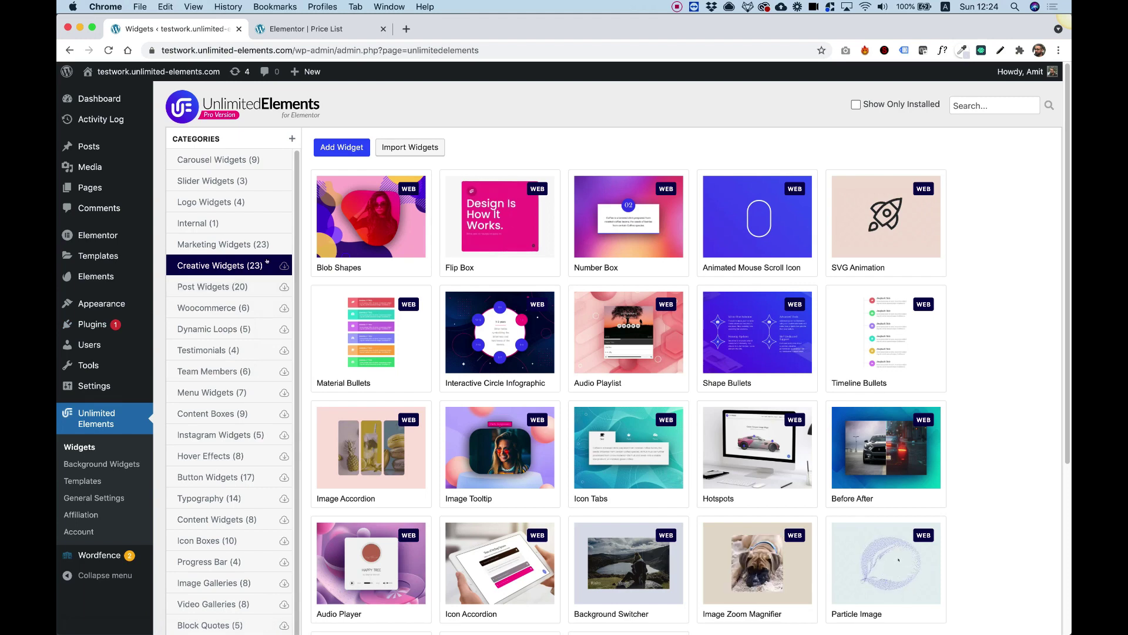
mouse_move(674, 329)
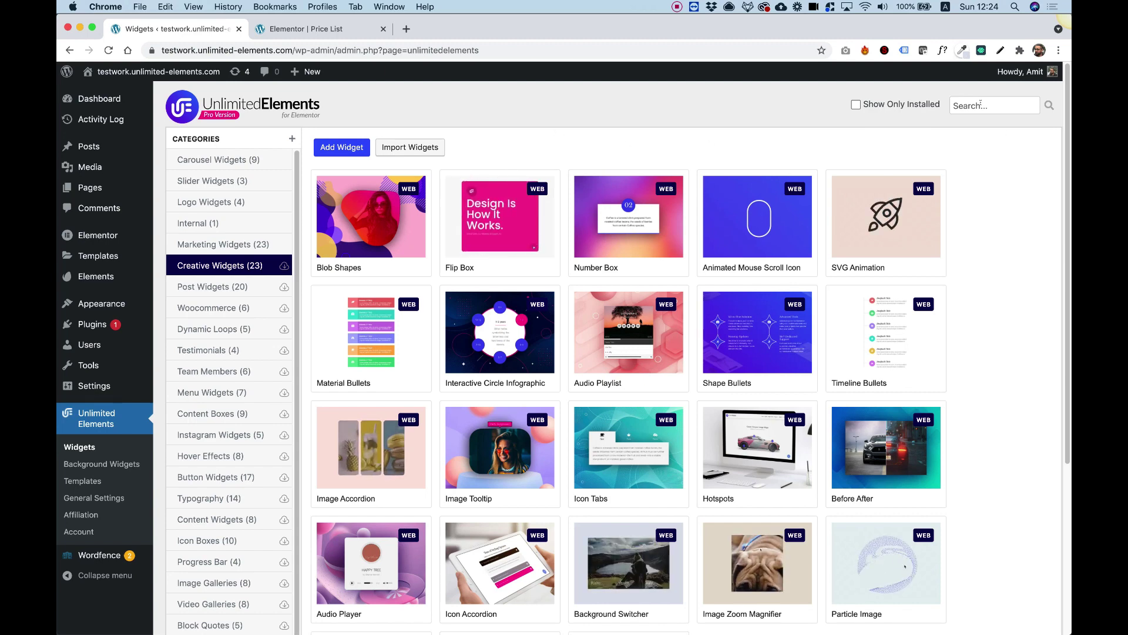
click(198, 244)
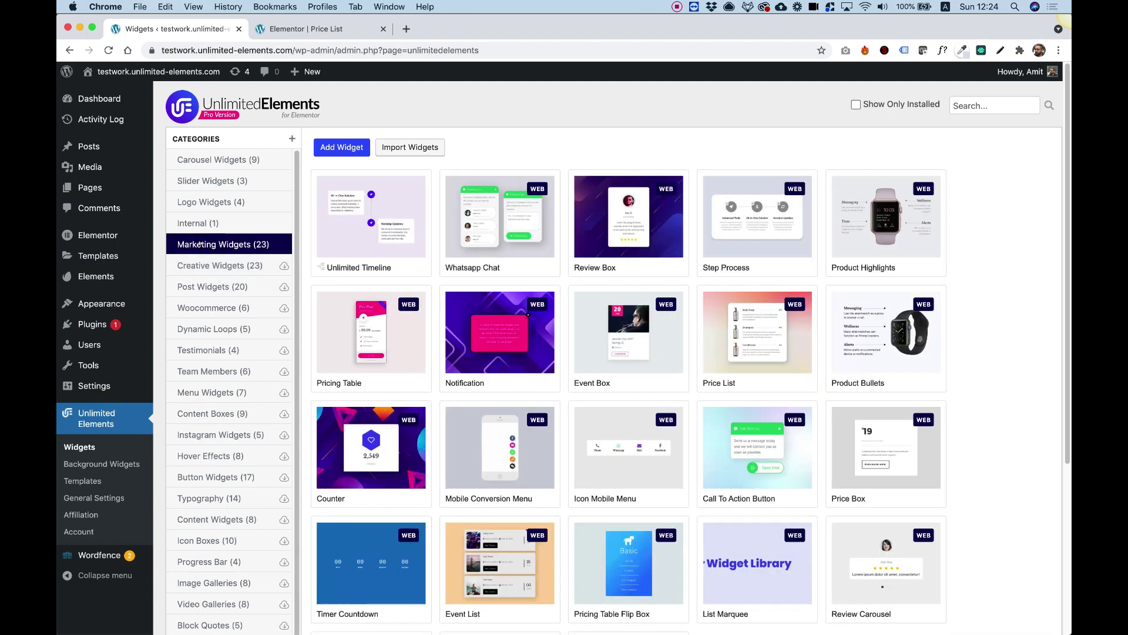
mouse_move(764, 221)
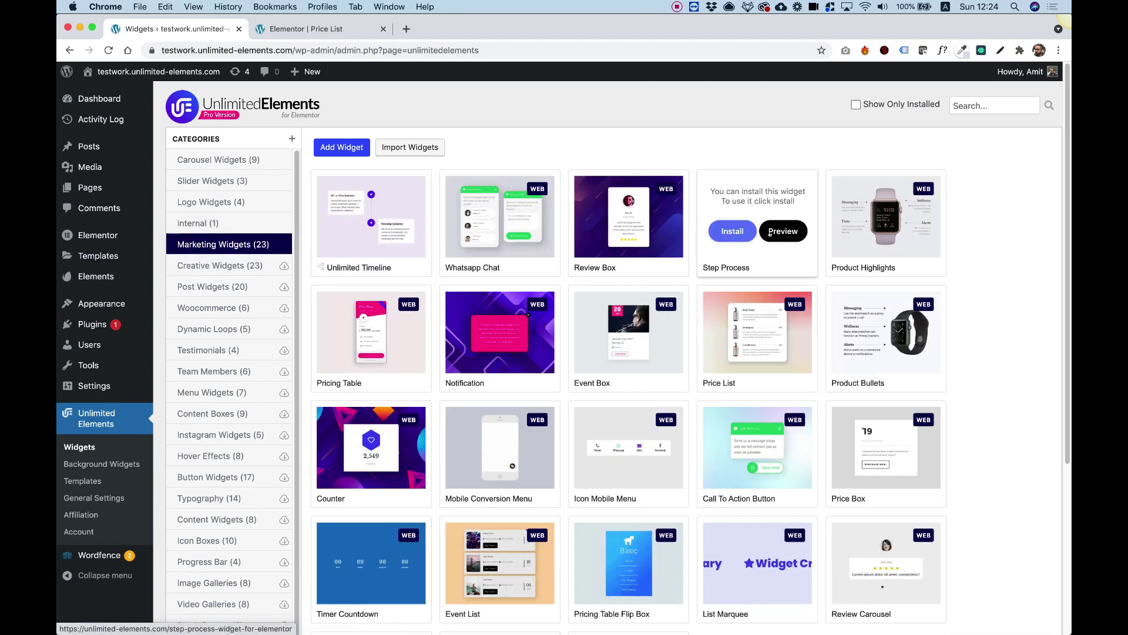
mouse_move(748, 352)
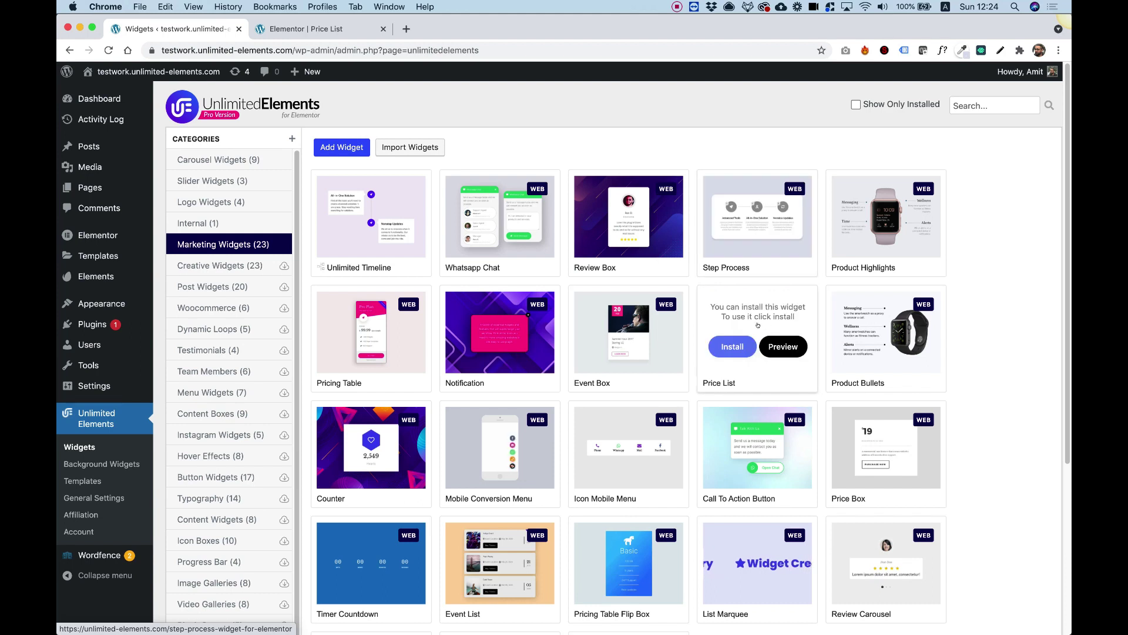
click(728, 347)
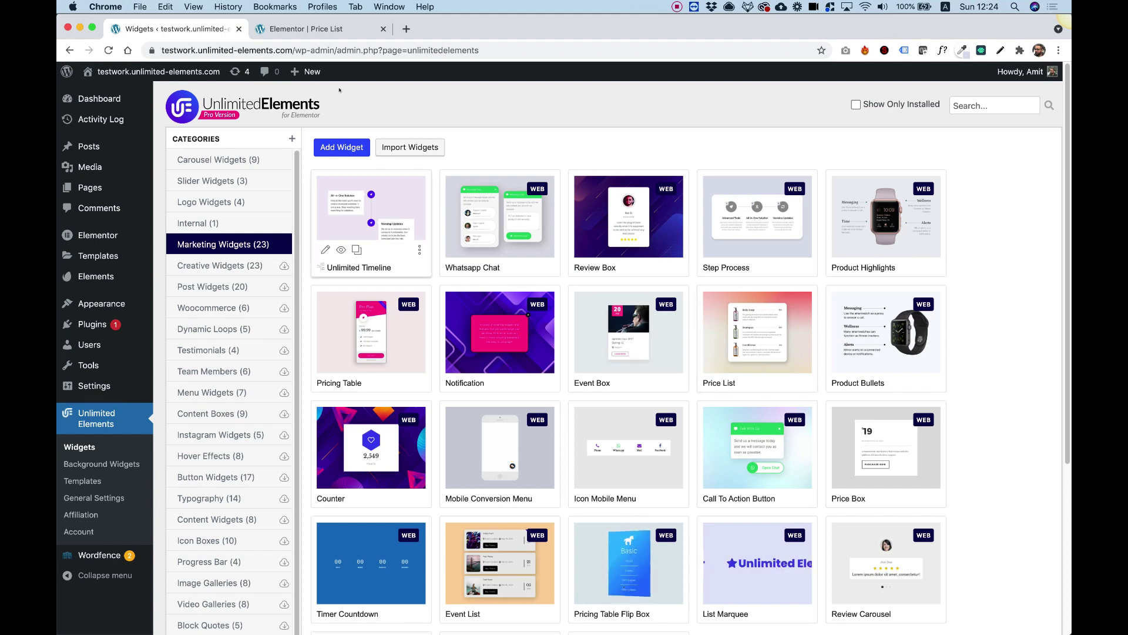
click(309, 30)
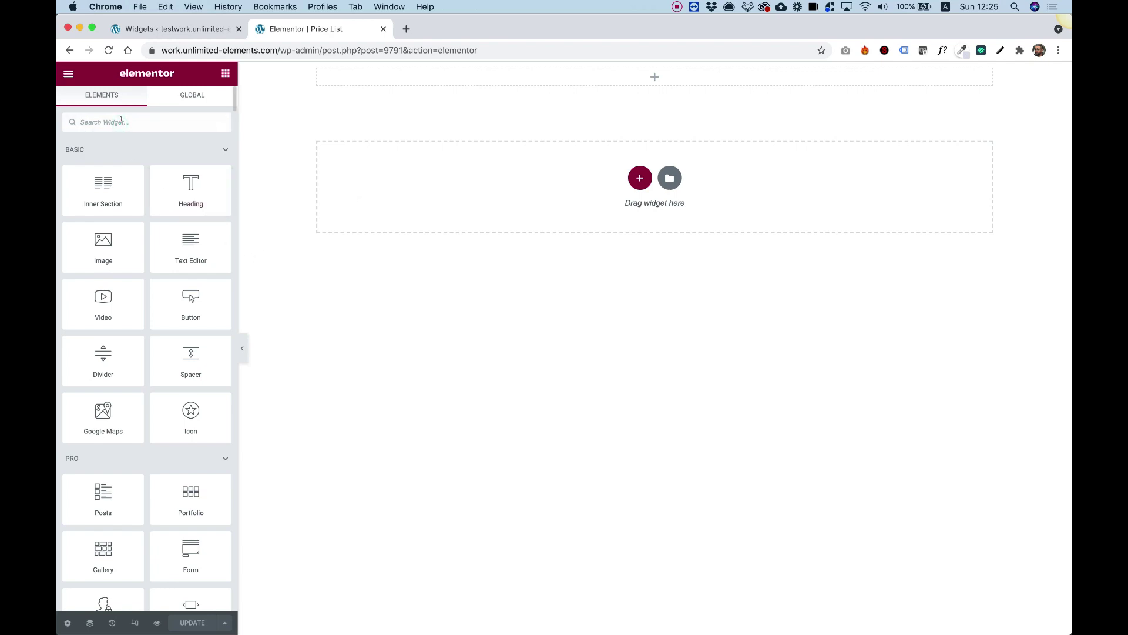
- Search 'price list' and drop the Price List widget onto the empty page section
text(price list)
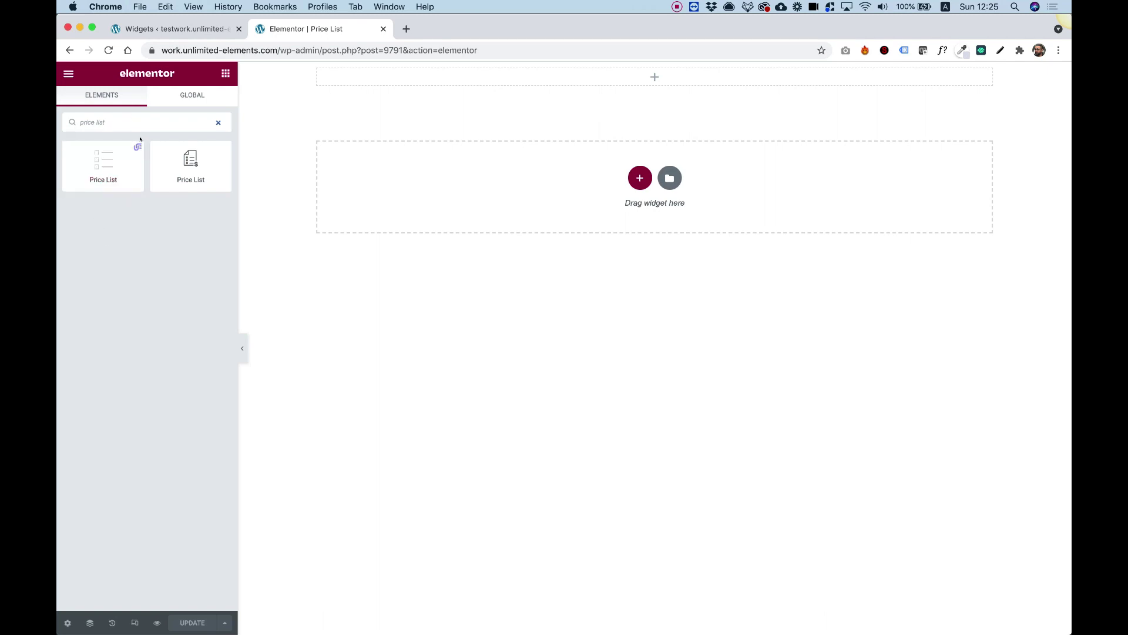
drag(86, 156, 599, 79)
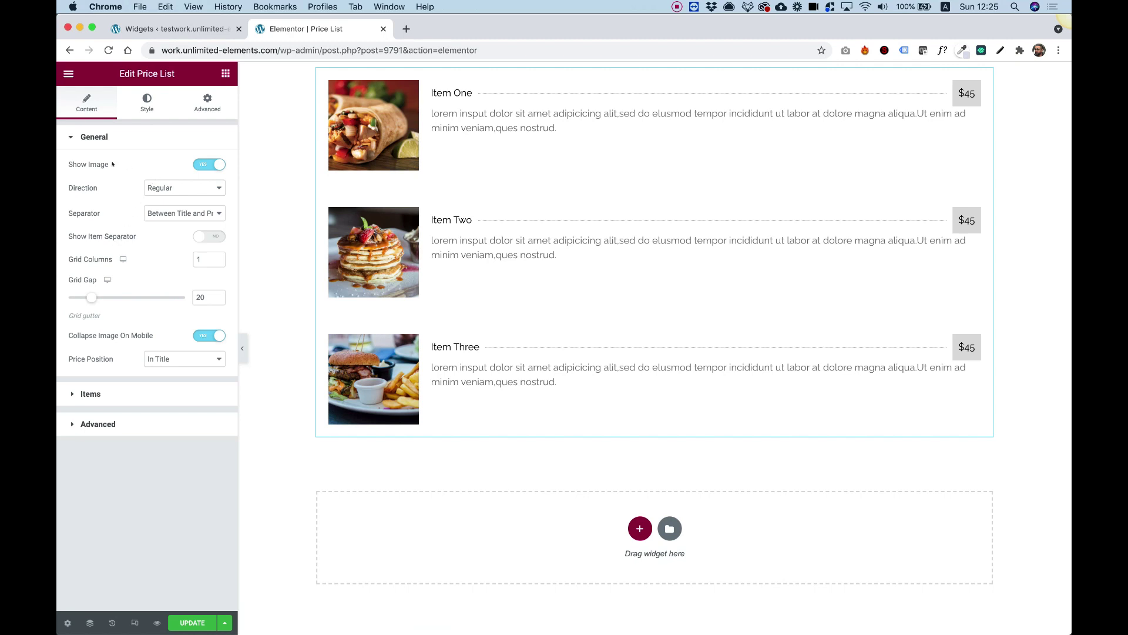
click(207, 164)
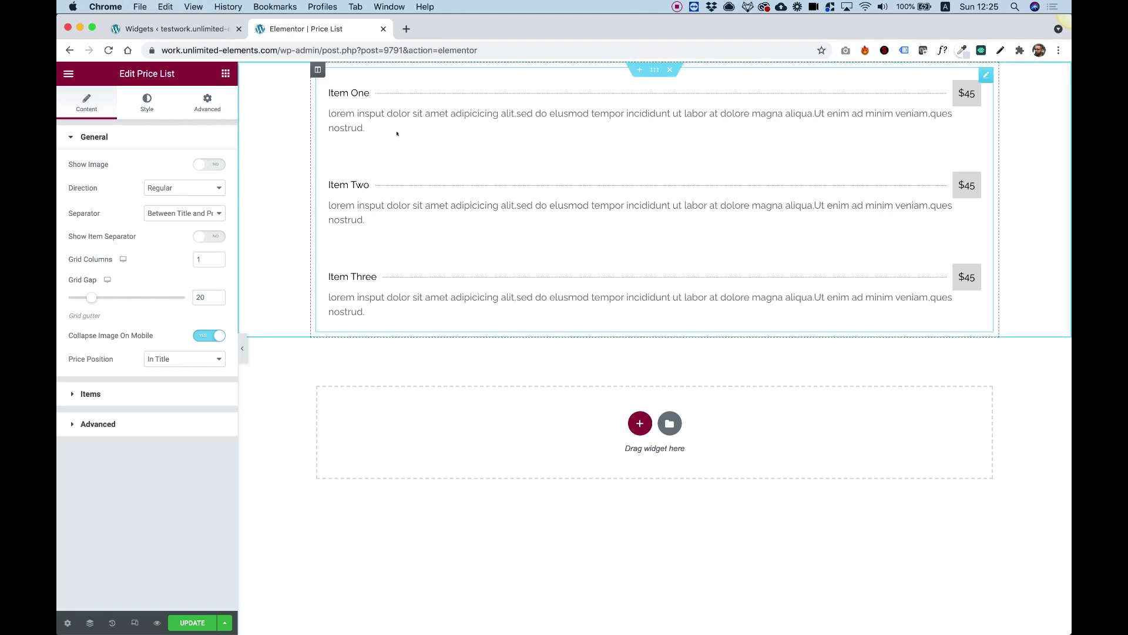
click(205, 163)
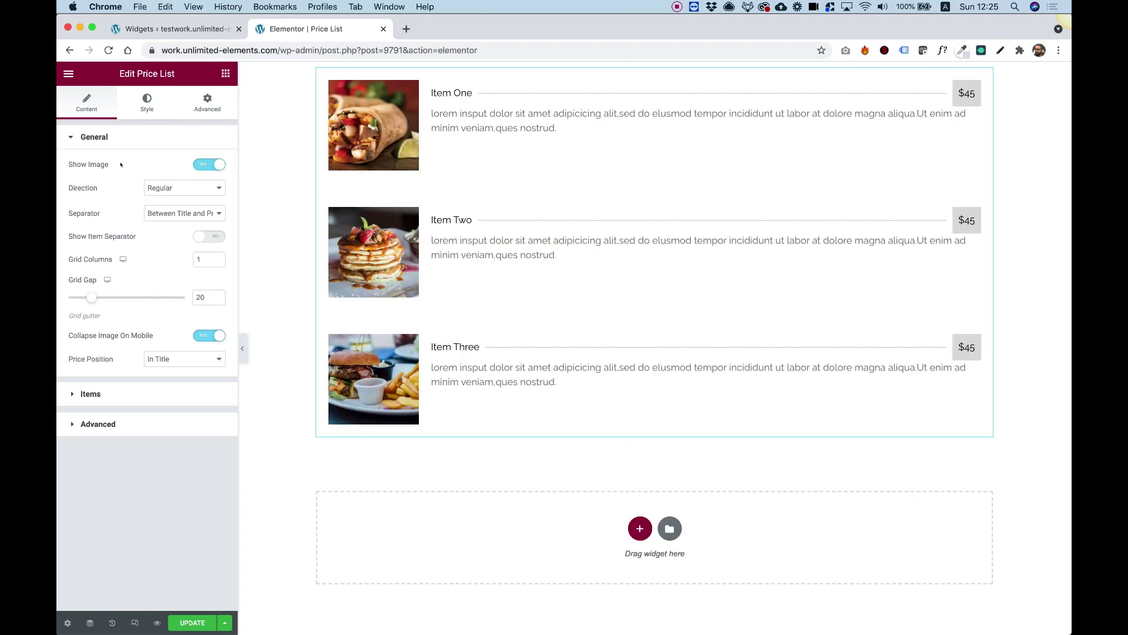
click(157, 188)
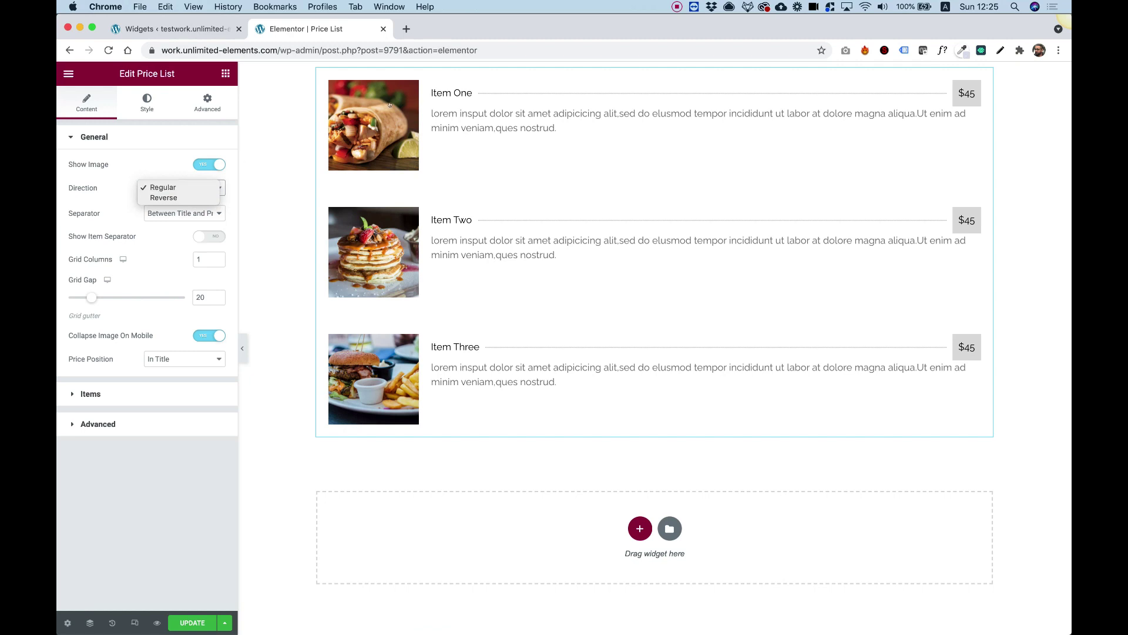
click(163, 197)
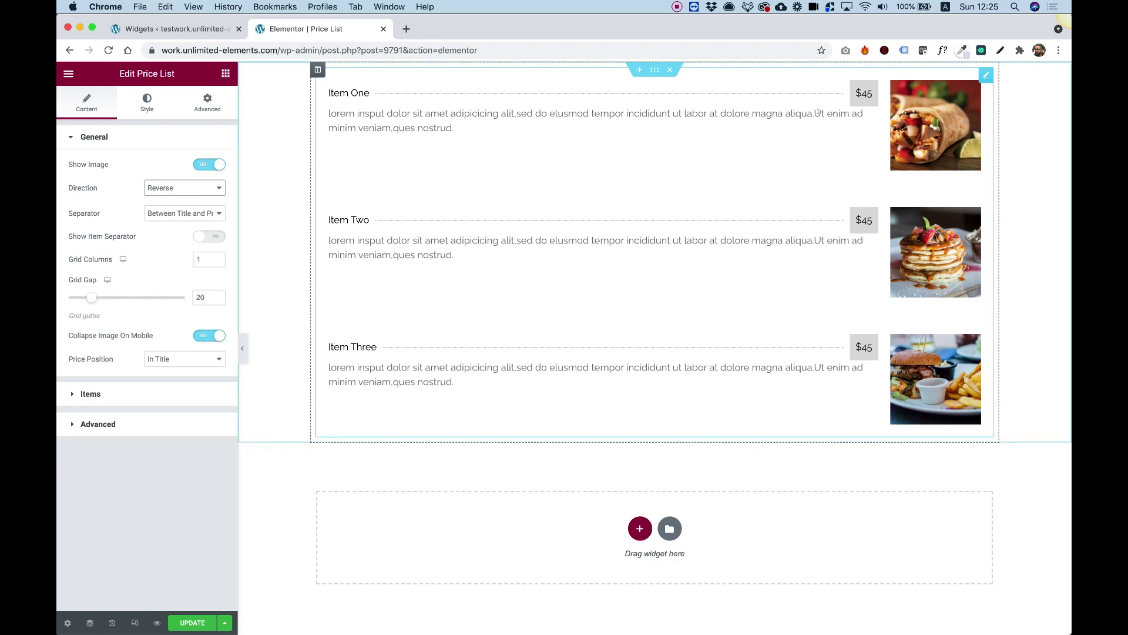
click(168, 188)
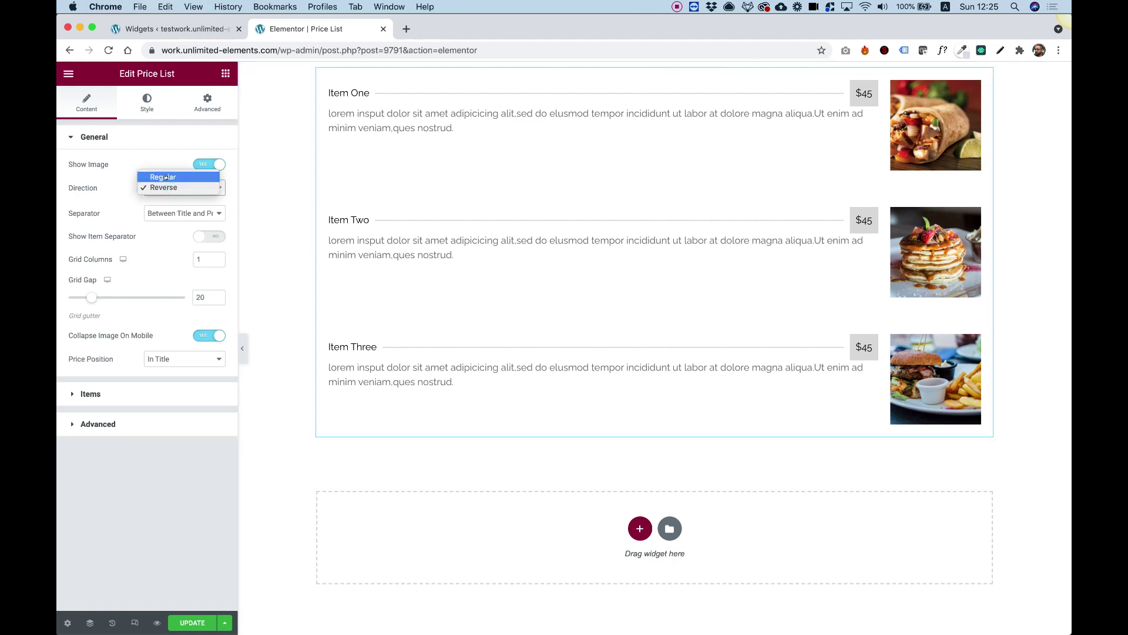
click(164, 177)
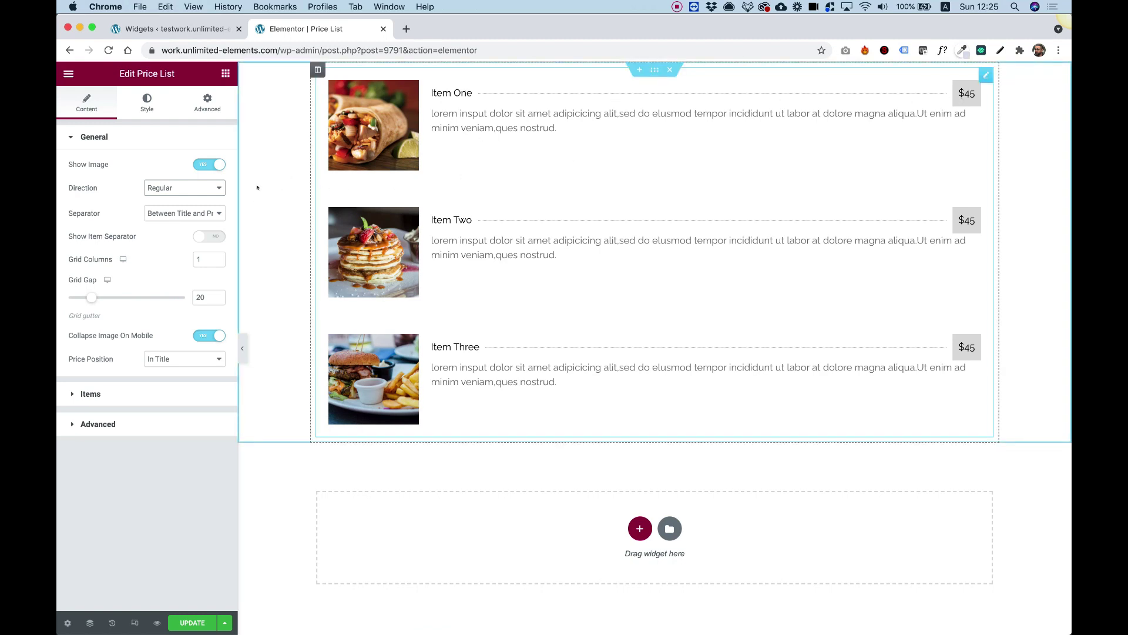
- Set Separator to Between Title and Price and switch Show Item Separator to YES
click(184, 212)
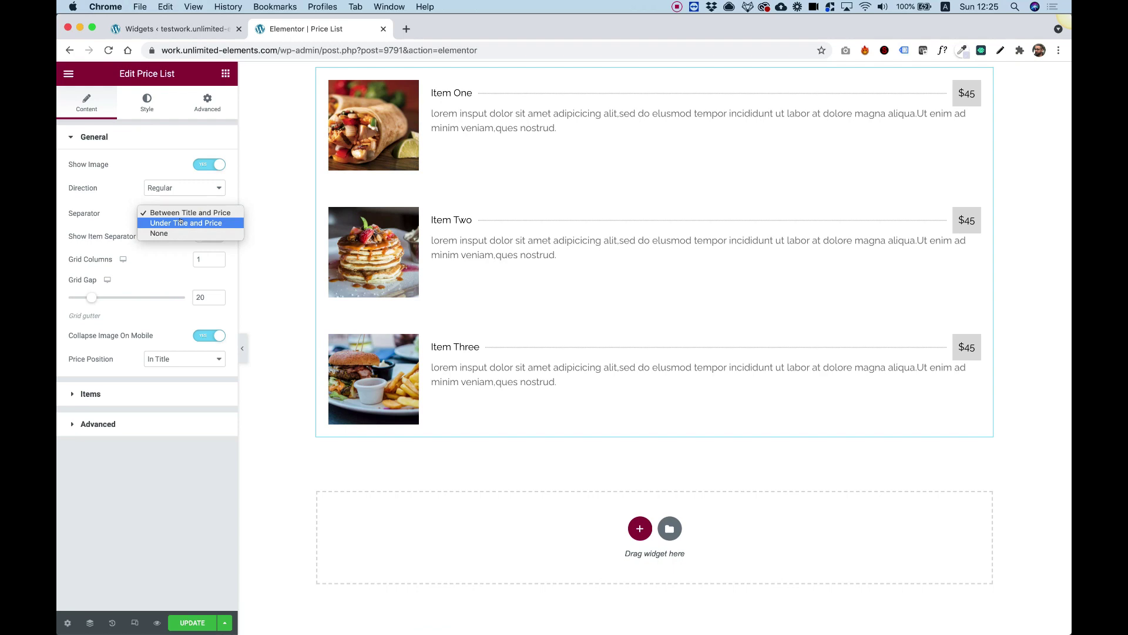
click(181, 222)
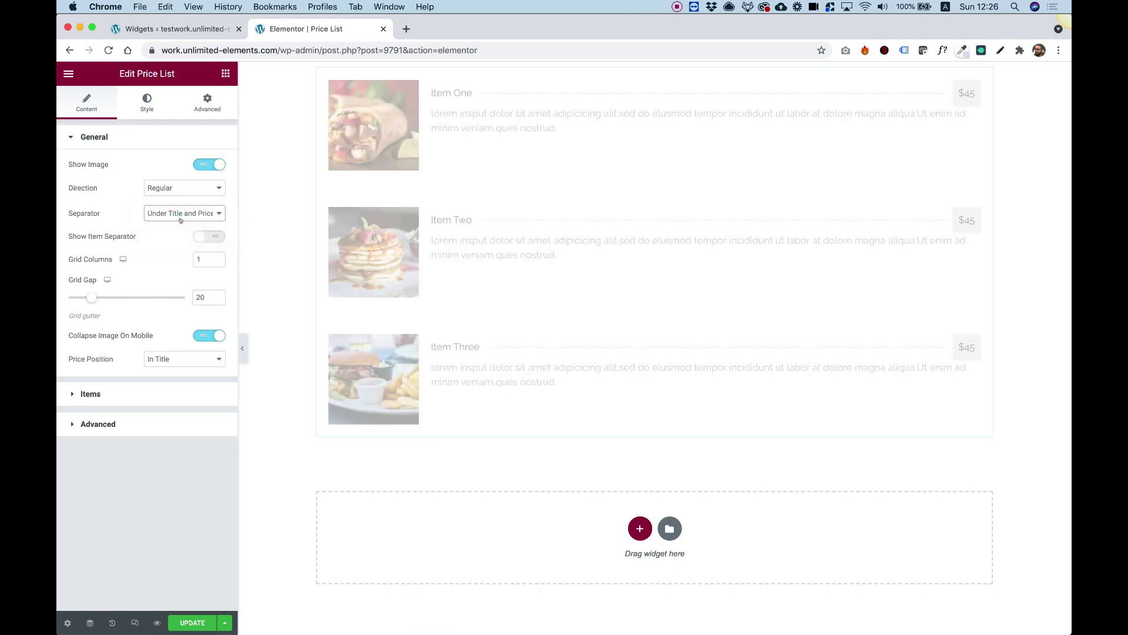
click(178, 219)
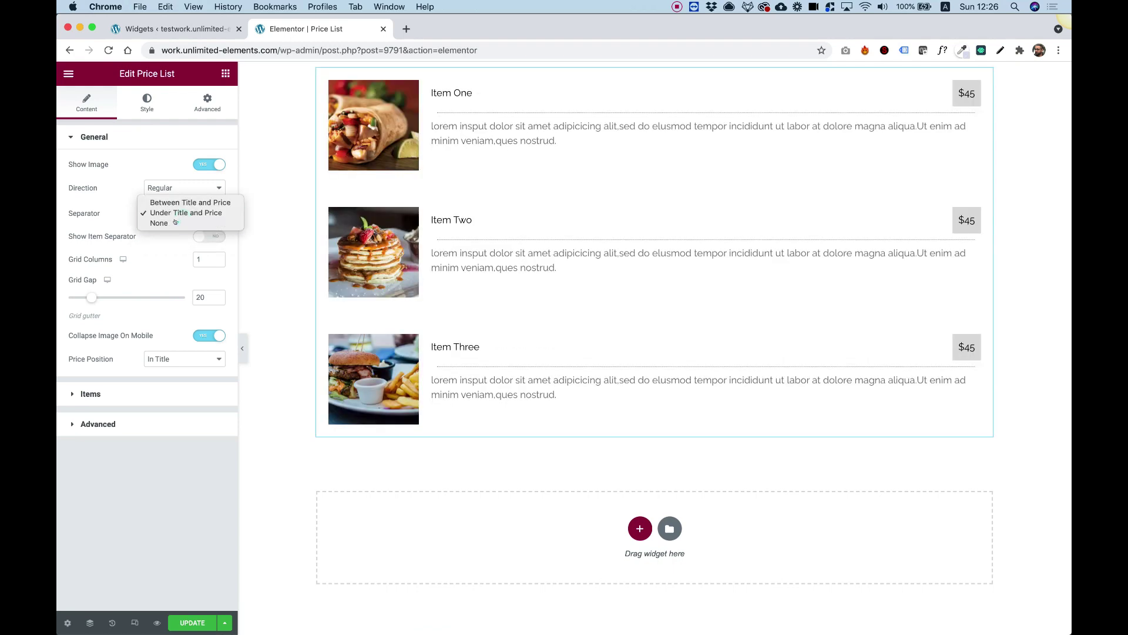
click(175, 222)
click(181, 212)
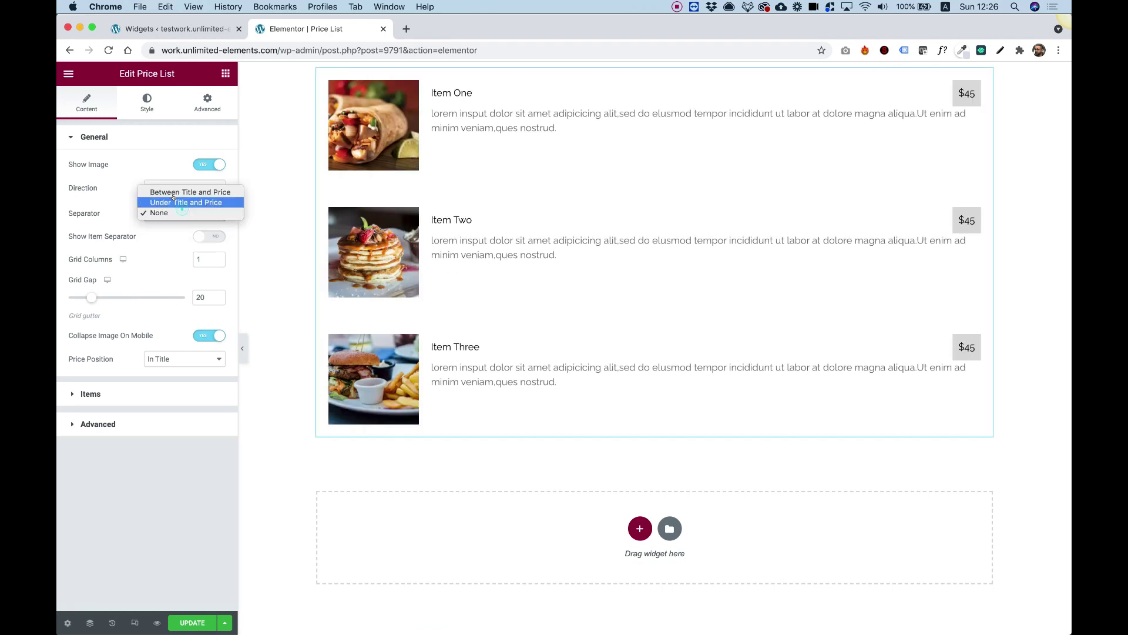
click(175, 194)
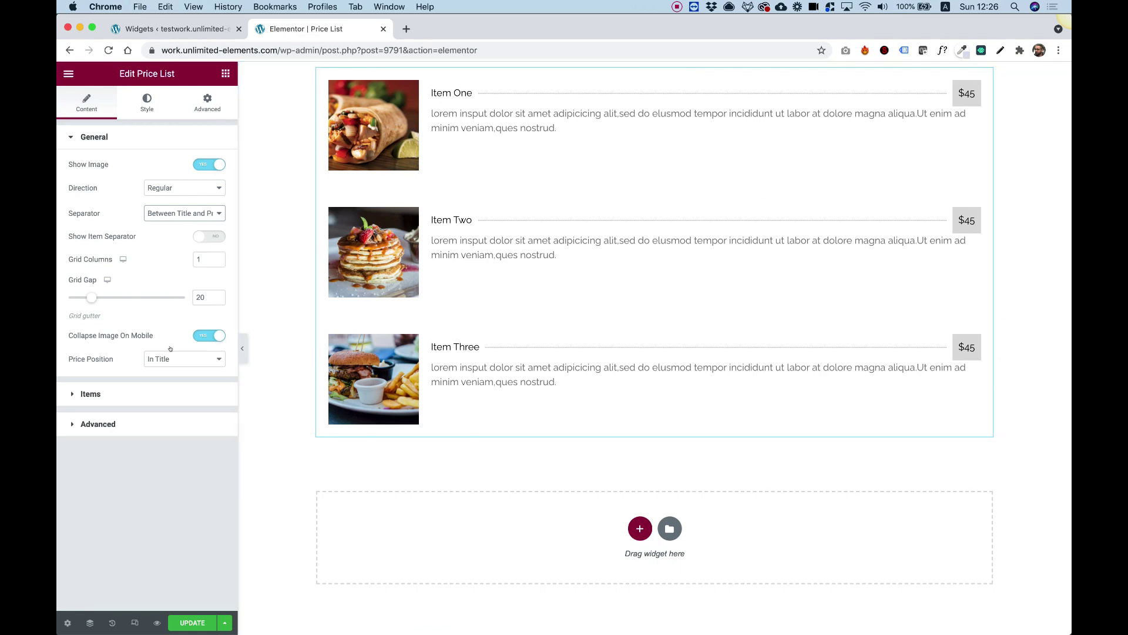
click(198, 237)
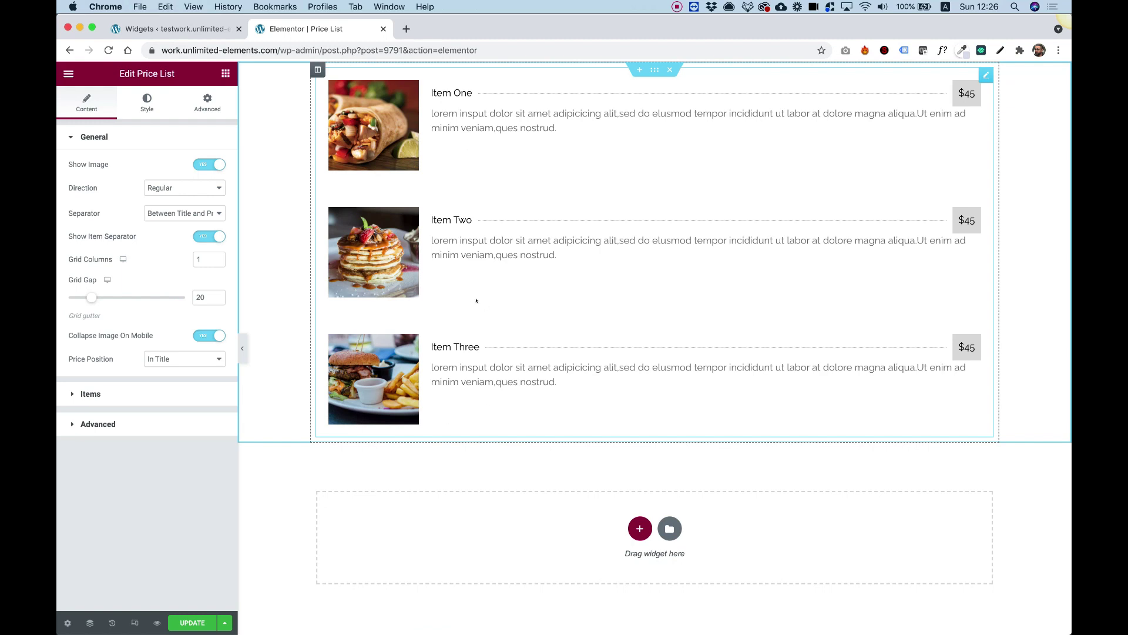
- Reduce the price list's Grid Gap to 0 and keep Grid Columns at 1
double_click(202, 258)
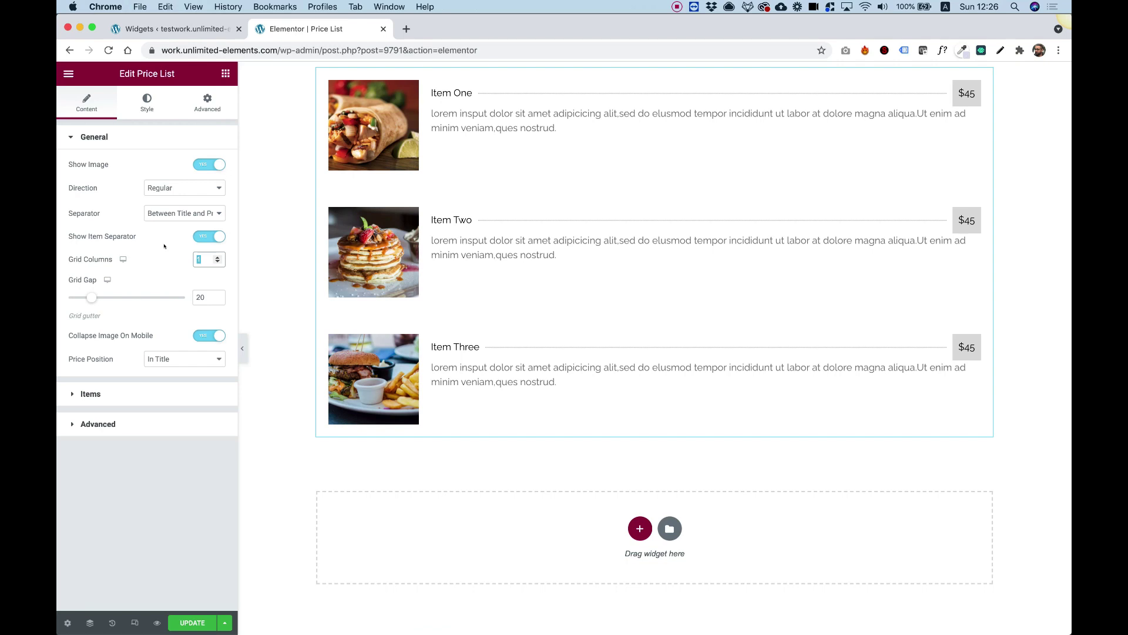
text(2)
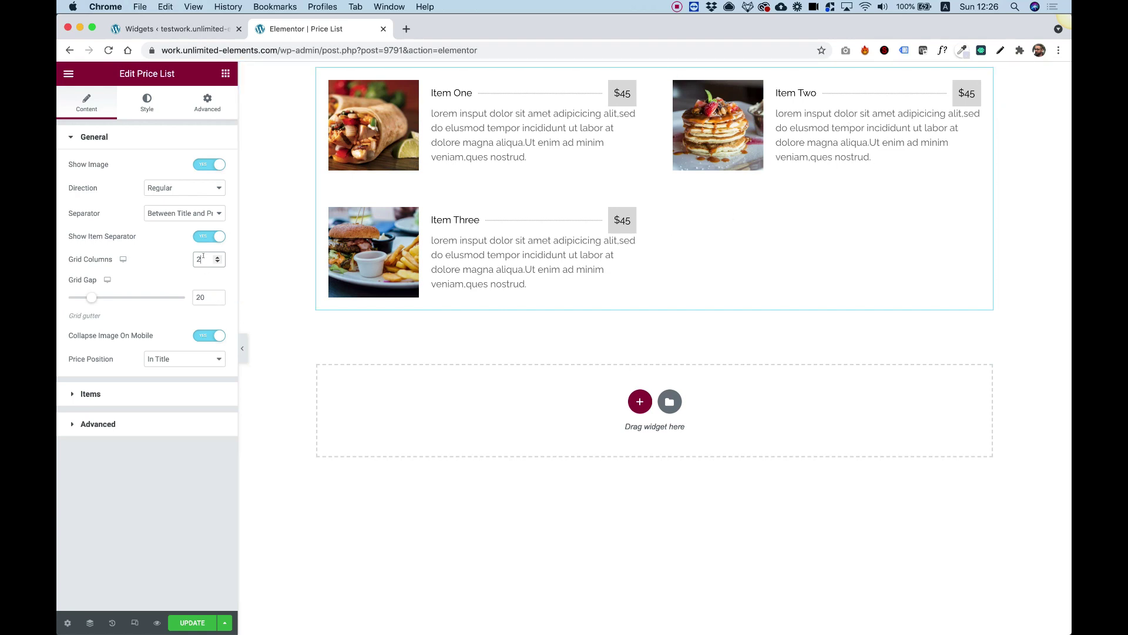
drag(91, 298, 58, 295)
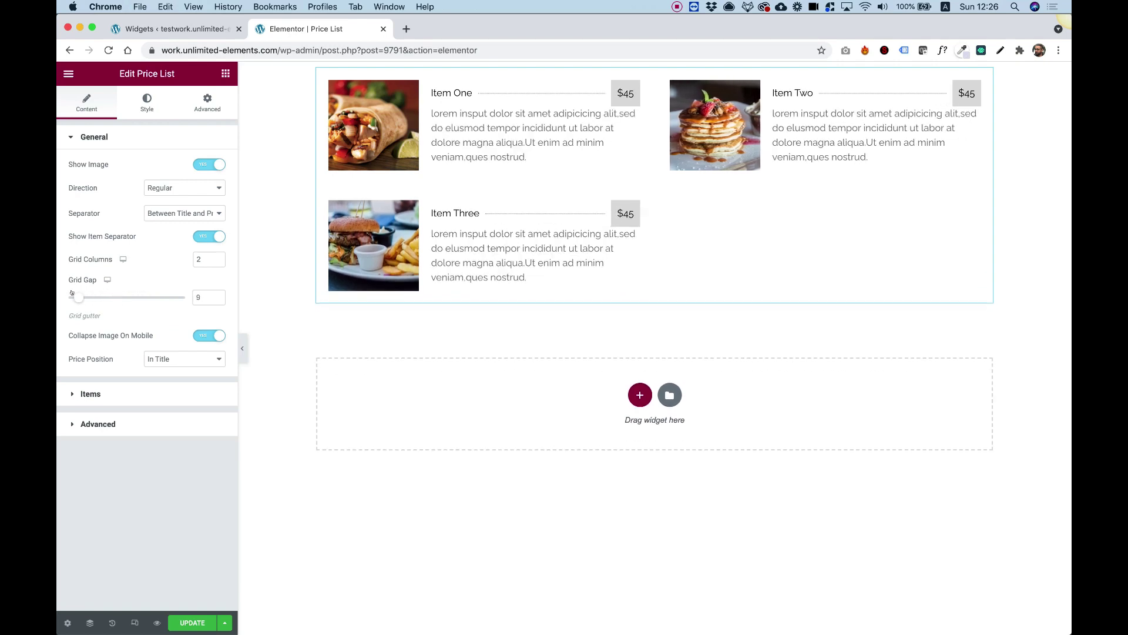
double_click(203, 259)
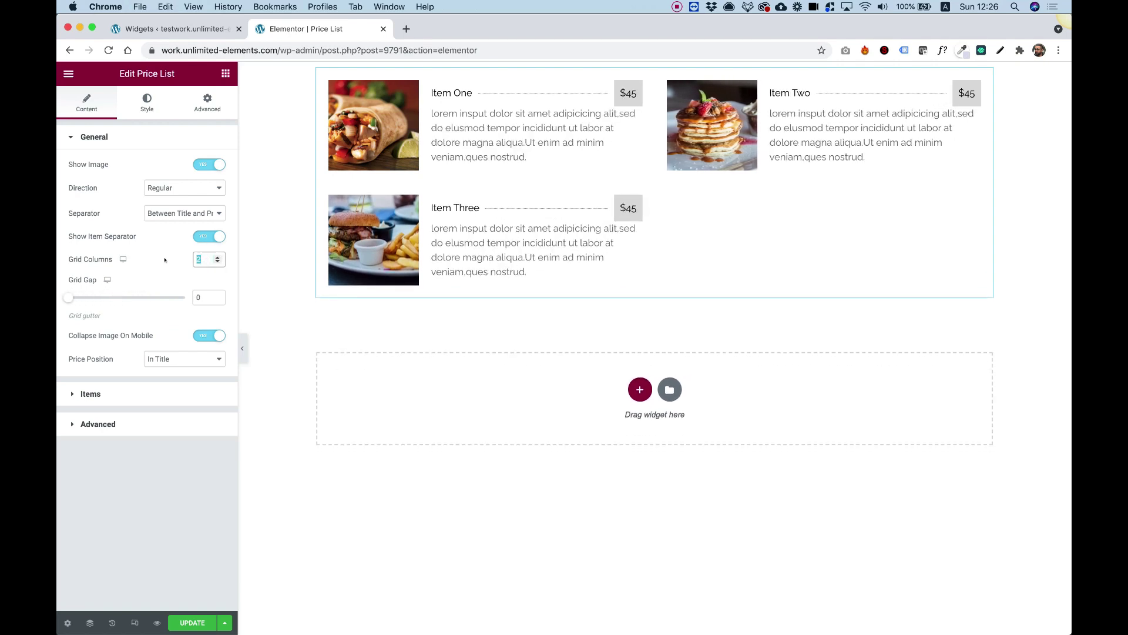
text(1)
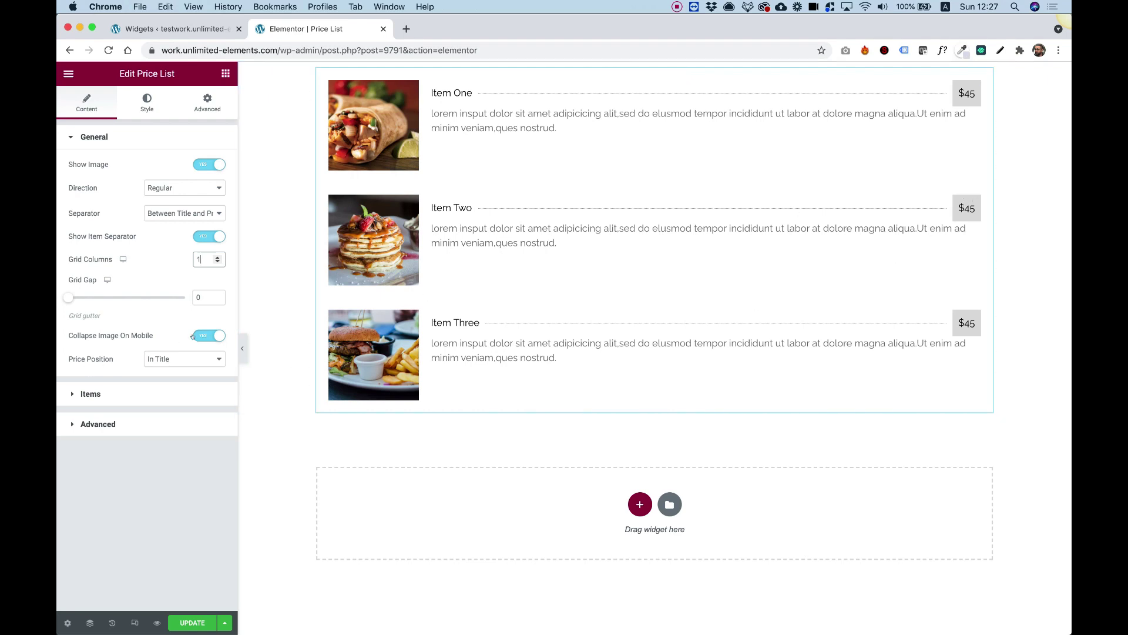
click(182, 360)
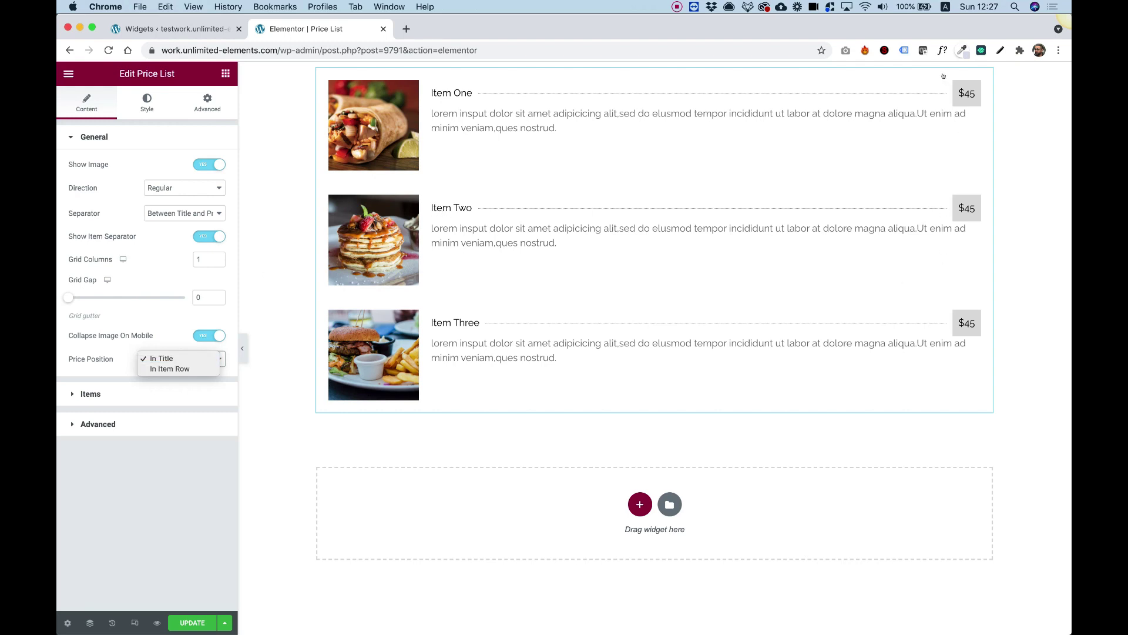
- Set Price Position to In Title so each $45 price ends its title line
click(177, 368)
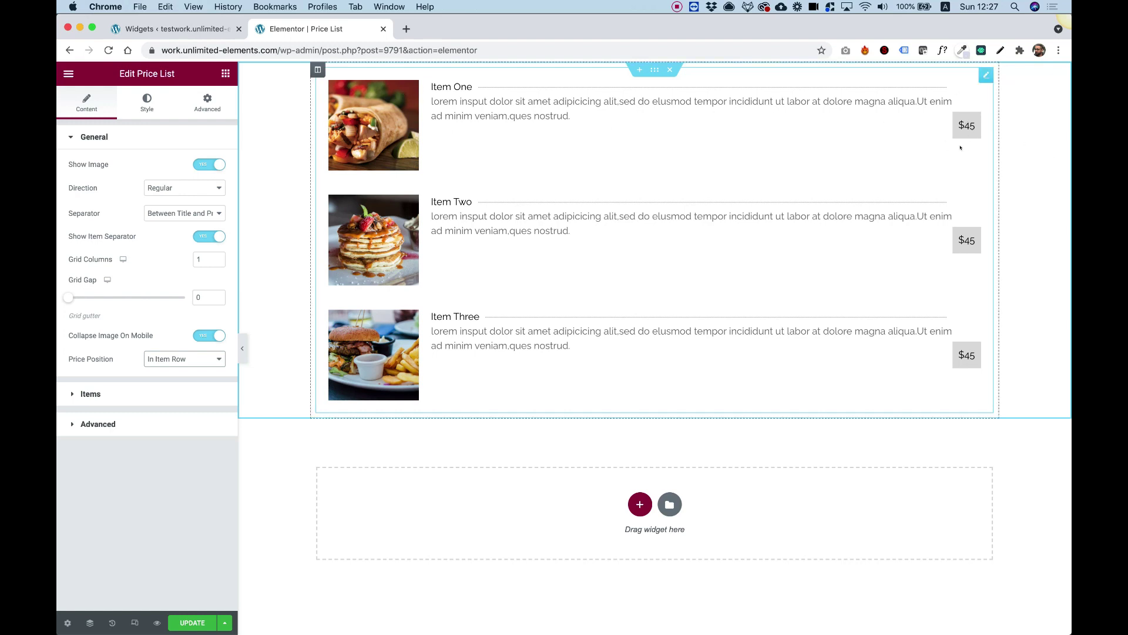
click(169, 361)
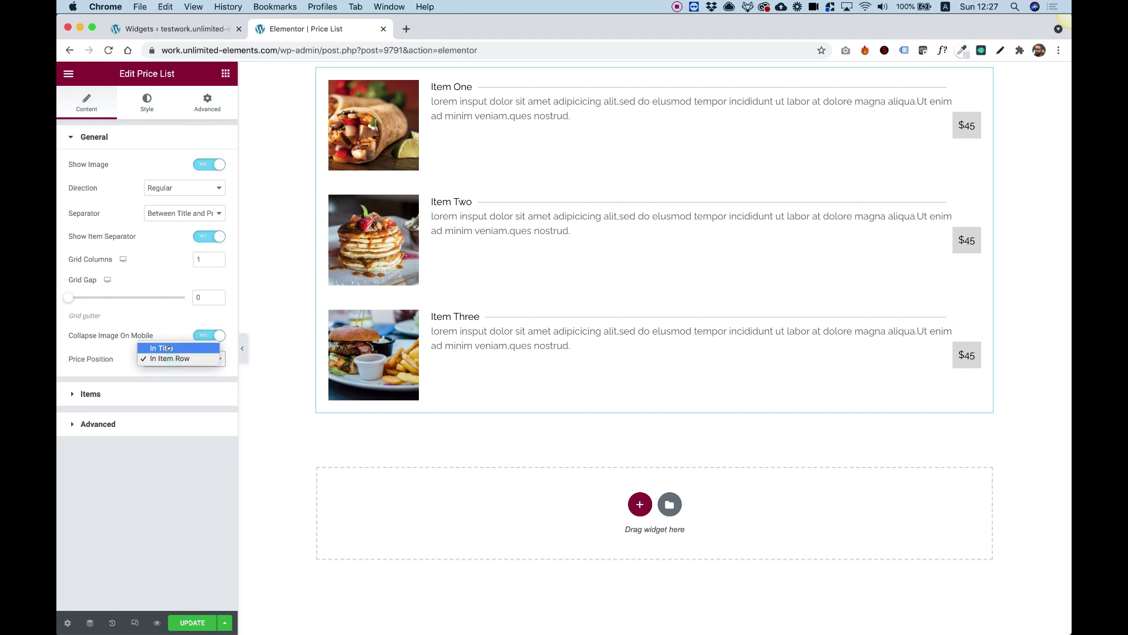
click(167, 347)
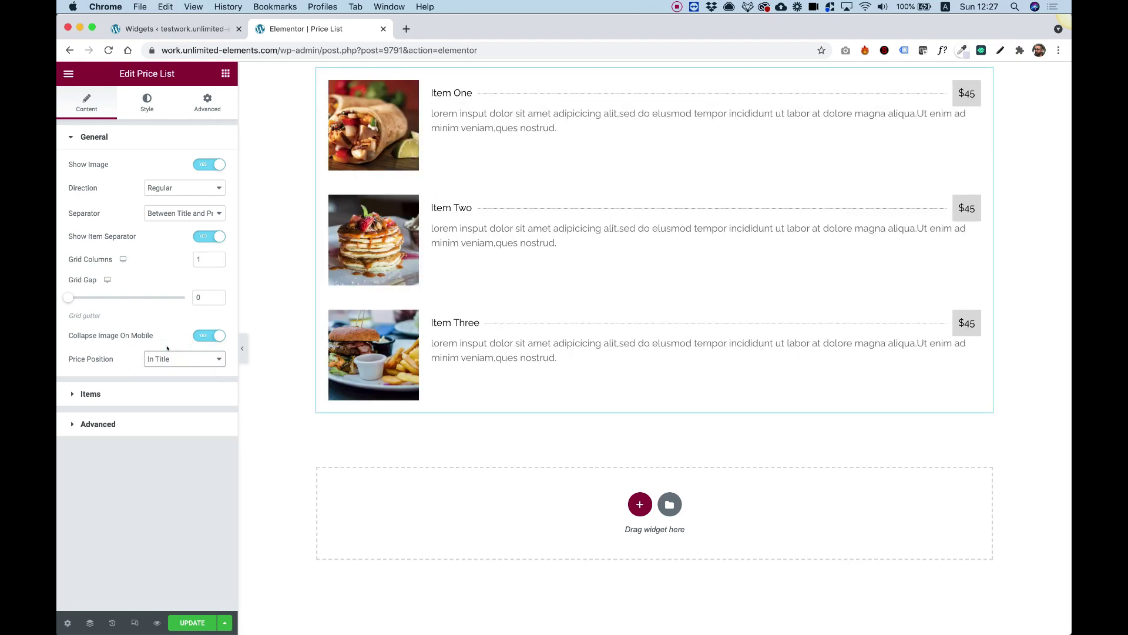
click(94, 394)
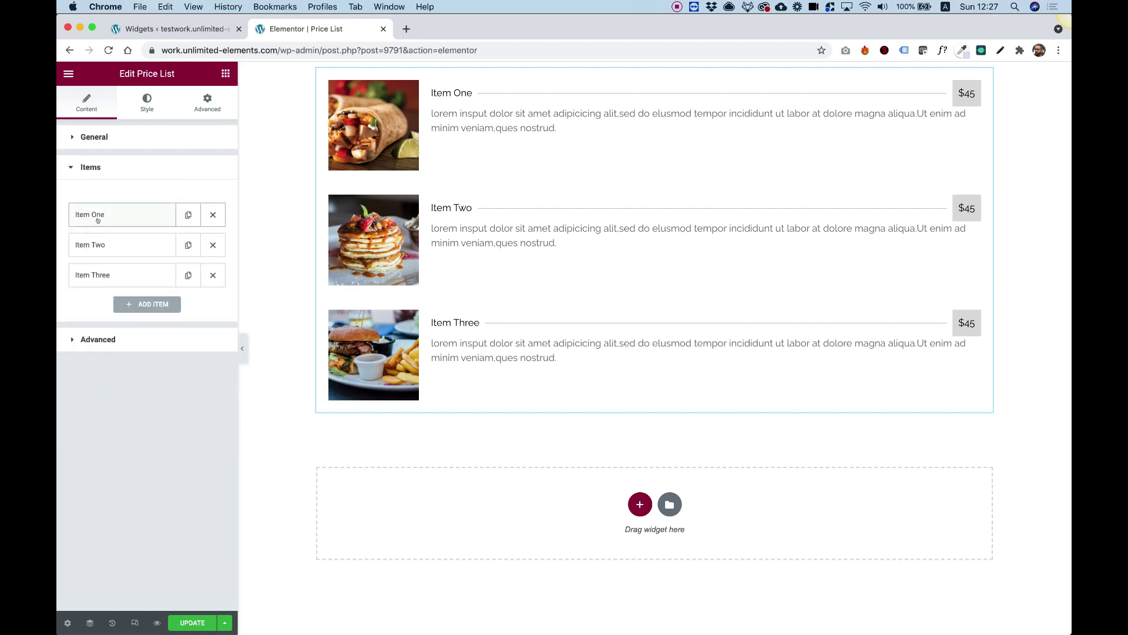
- Duplicate Item Three, delete the copy, and expand Item One's settings
click(182, 277)
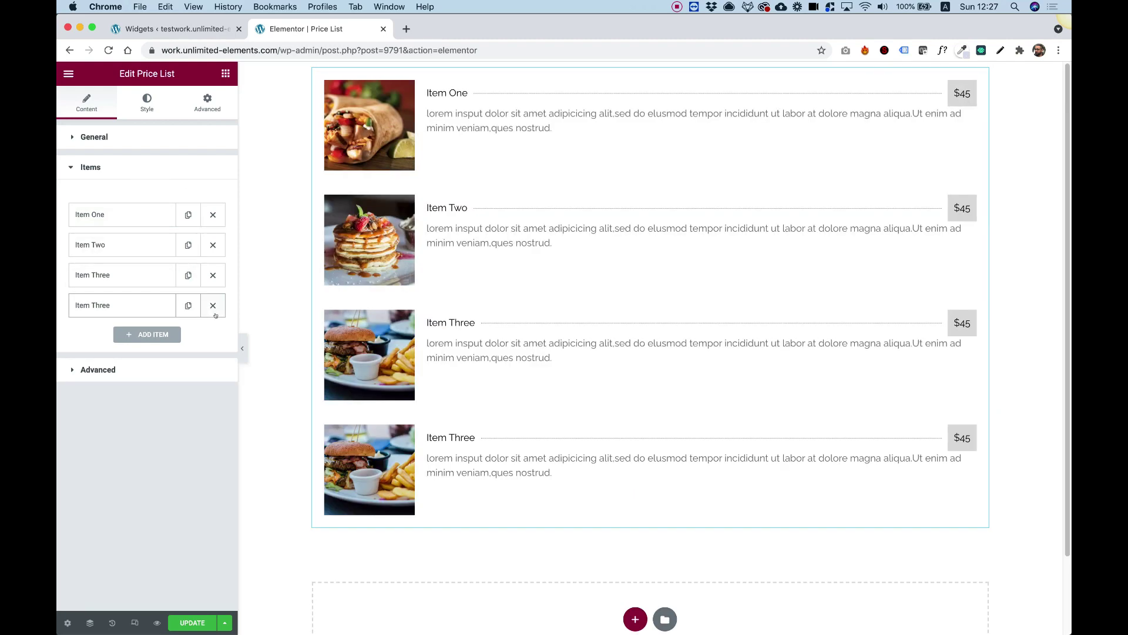
click(212, 306)
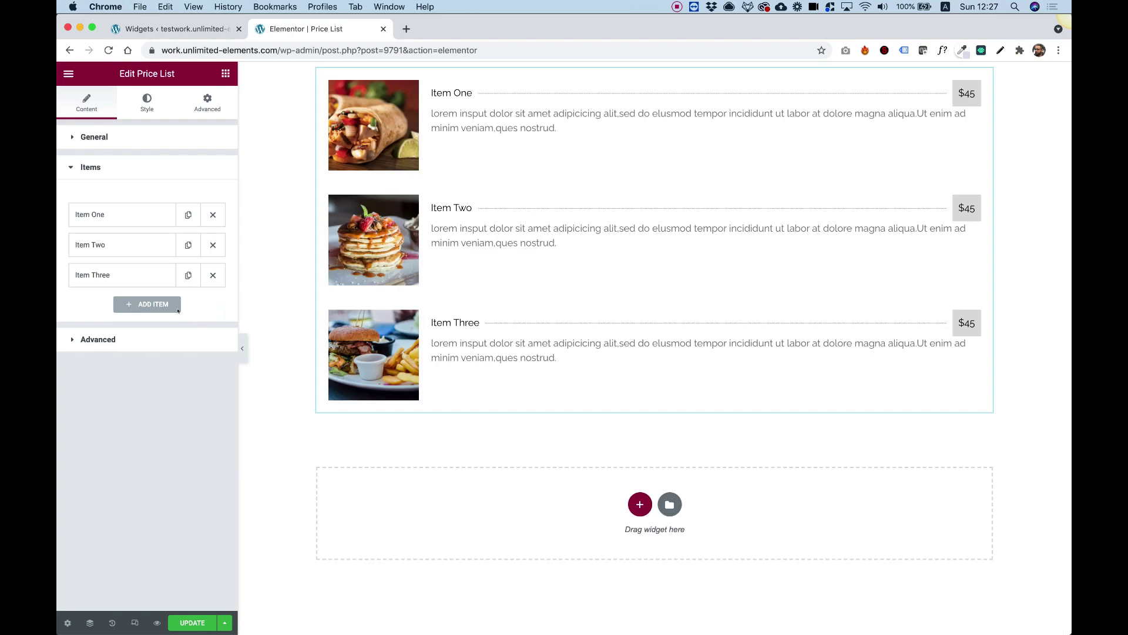
click(143, 216)
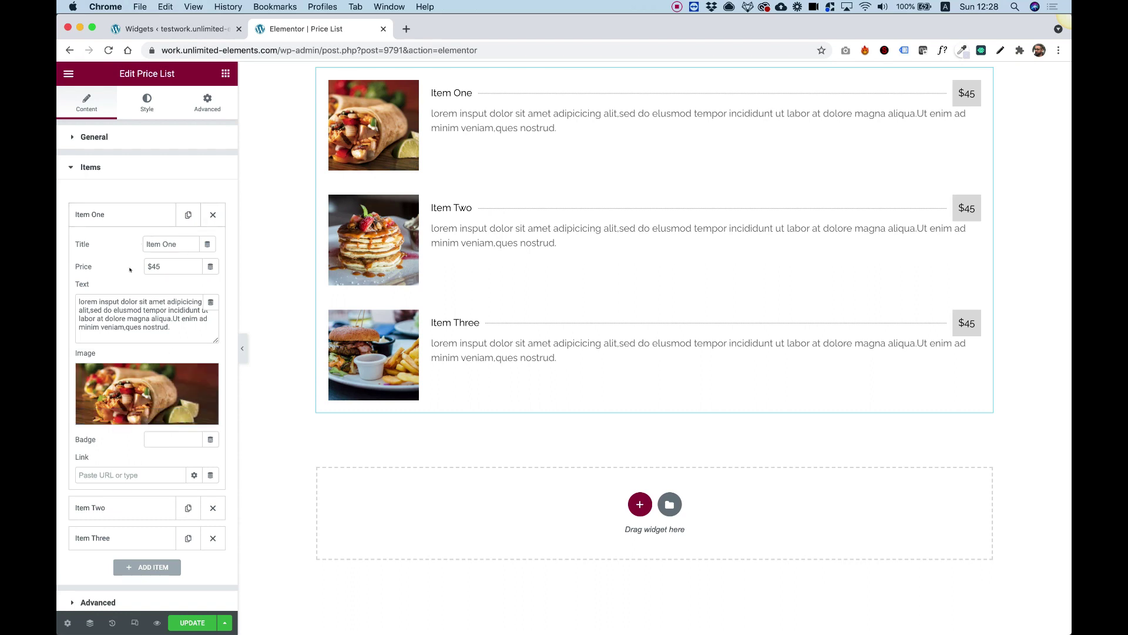
- Enter 'New' as Item One's badge text
click(158, 440)
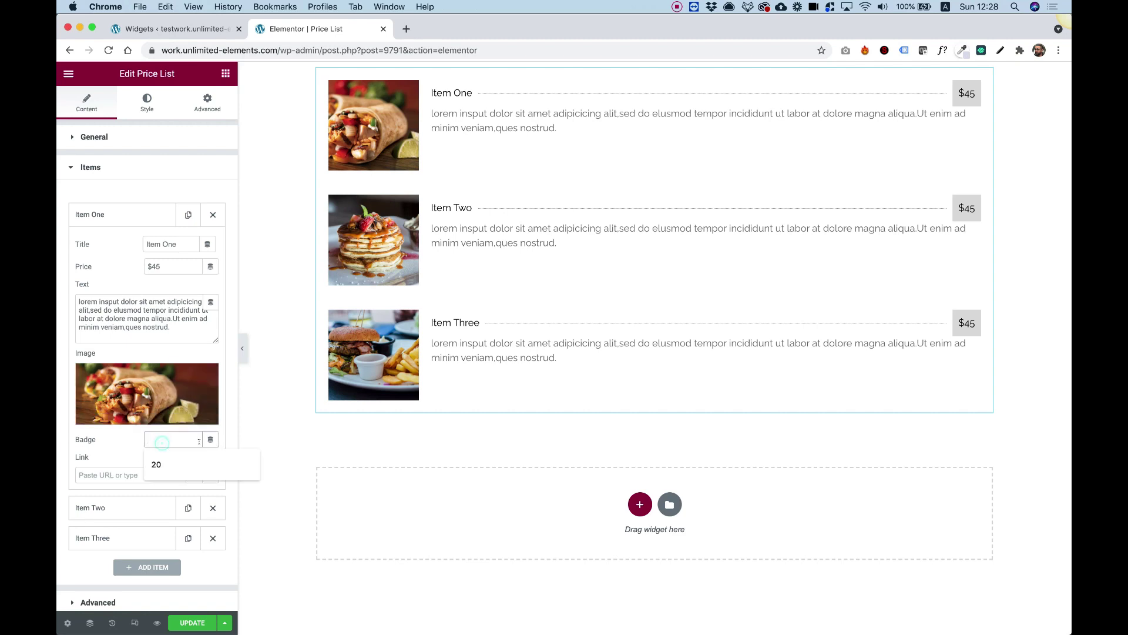
text(New)
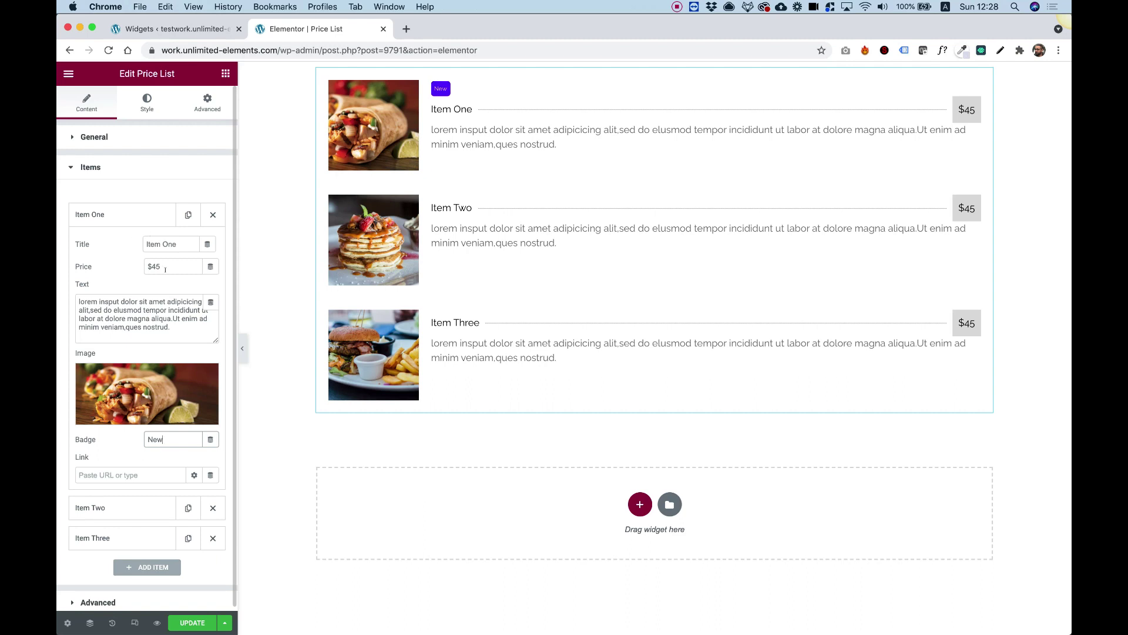
click(141, 379)
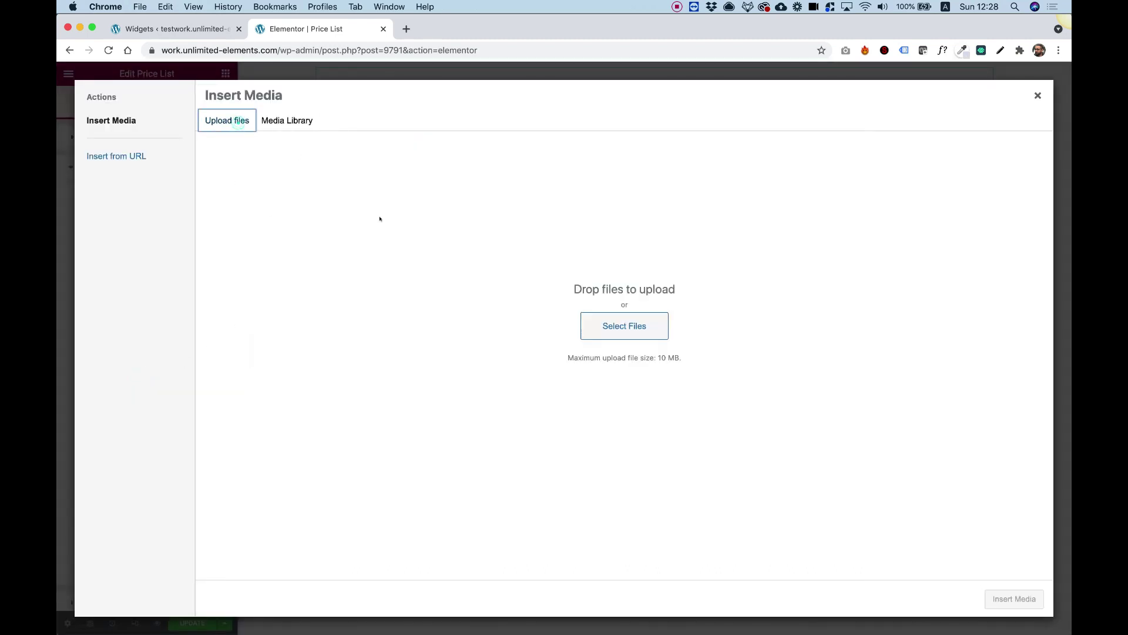
- Replace Item One's image with the lavender bottle from the Media Library
click(287, 120)
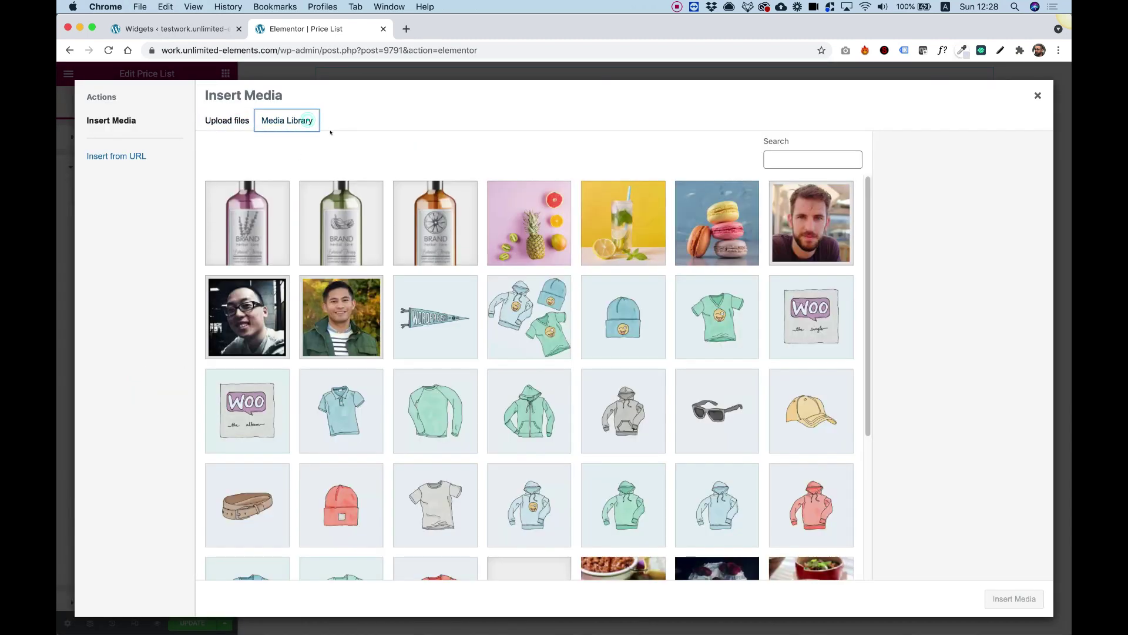
click(255, 221)
click(1014, 598)
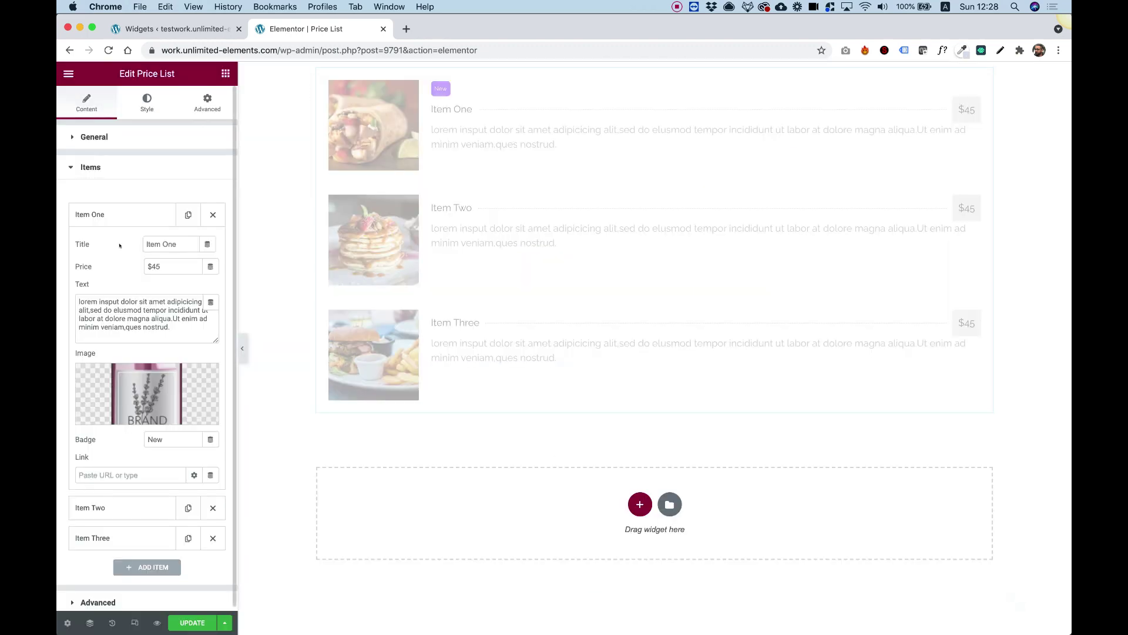
click(115, 215)
- Replace Item Two's image with the green bottle
click(118, 245)
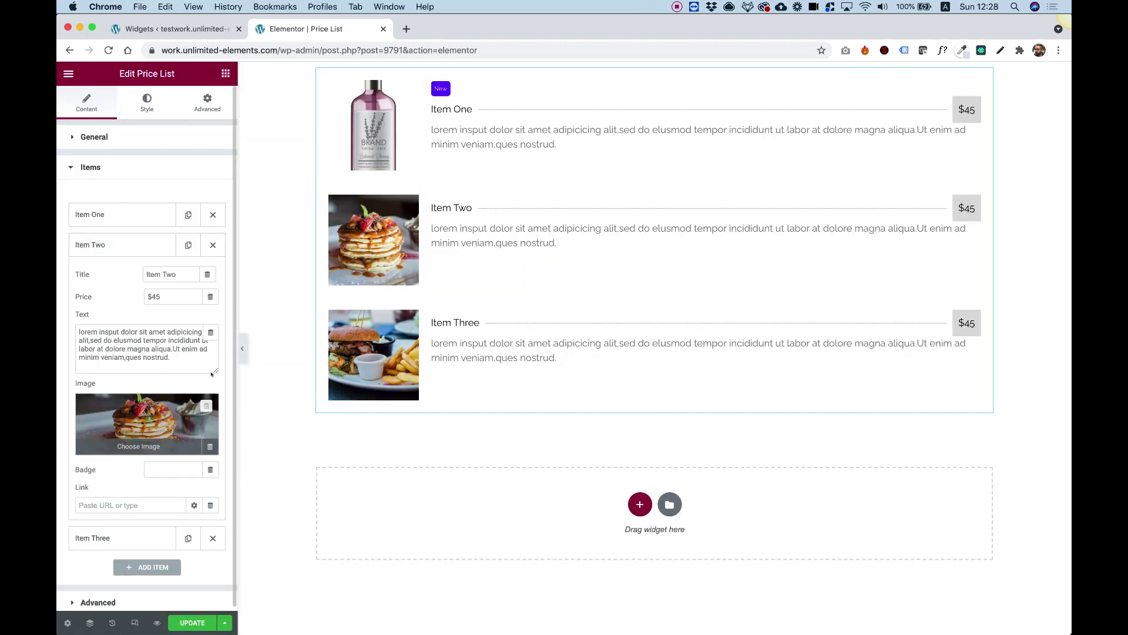
click(147, 420)
click(341, 222)
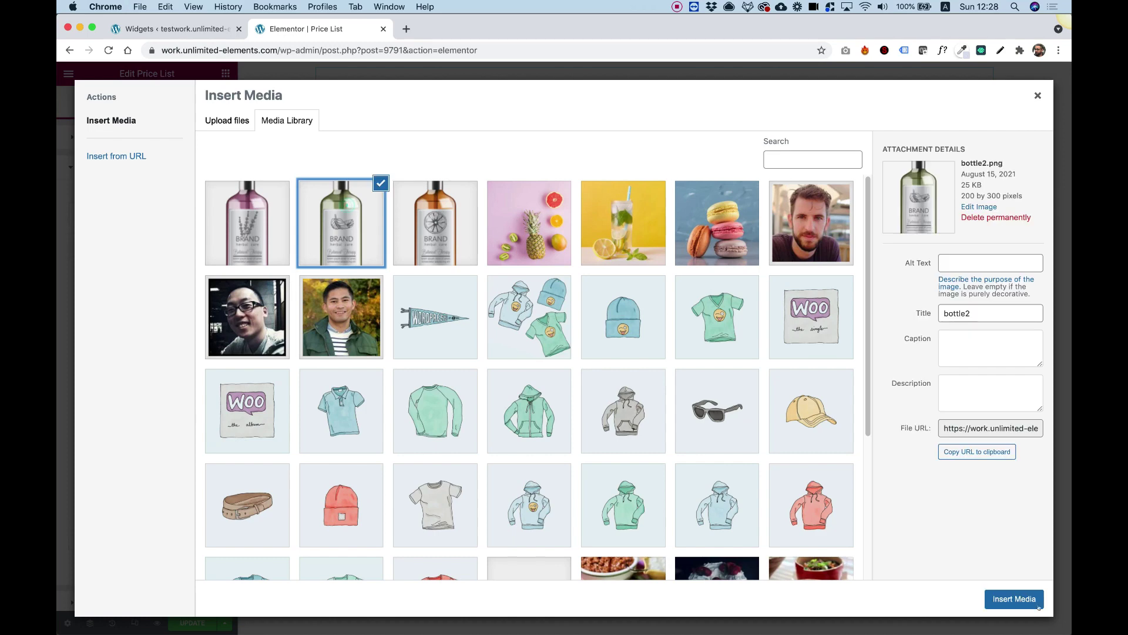
click(1039, 606)
click(96, 245)
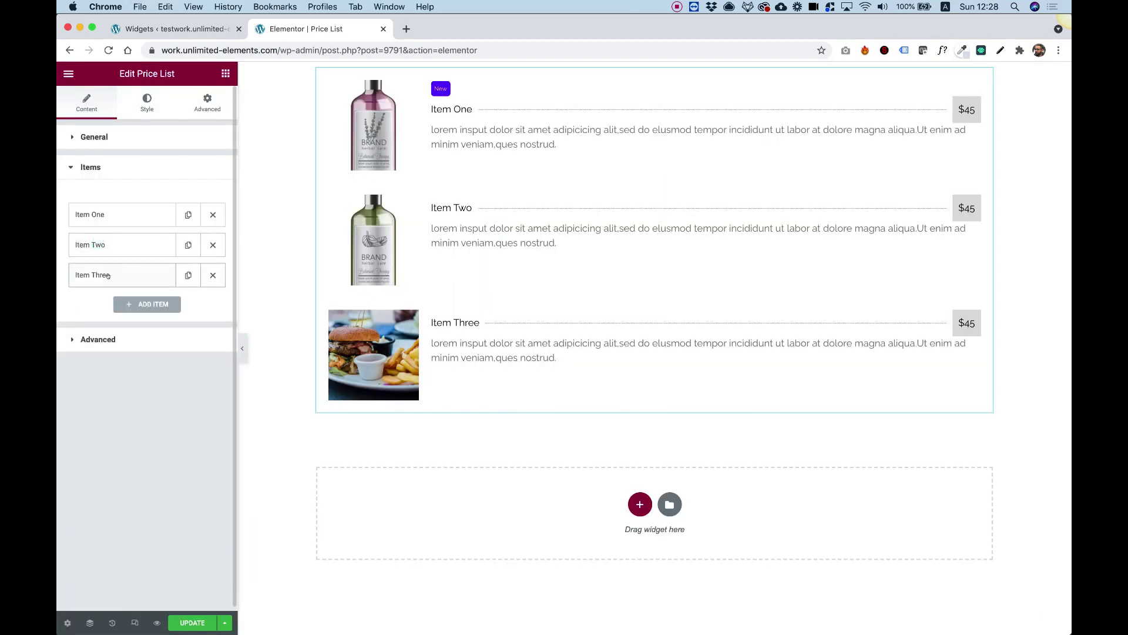
- Replace Item Three's image with the orange bottle
click(107, 276)
click(157, 460)
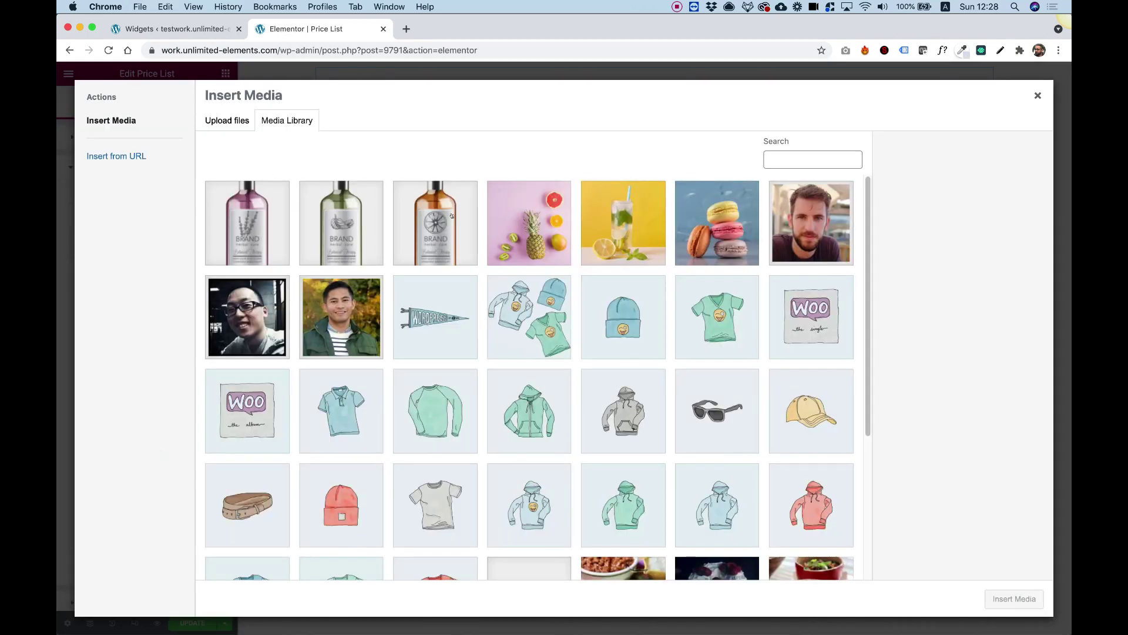
click(456, 216)
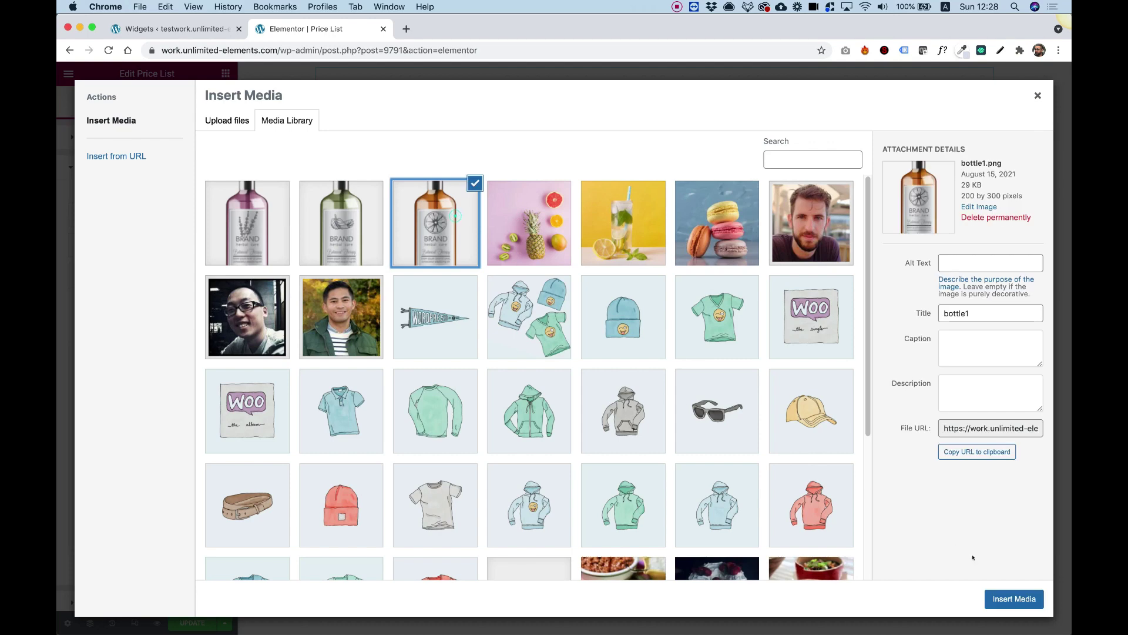
click(1004, 600)
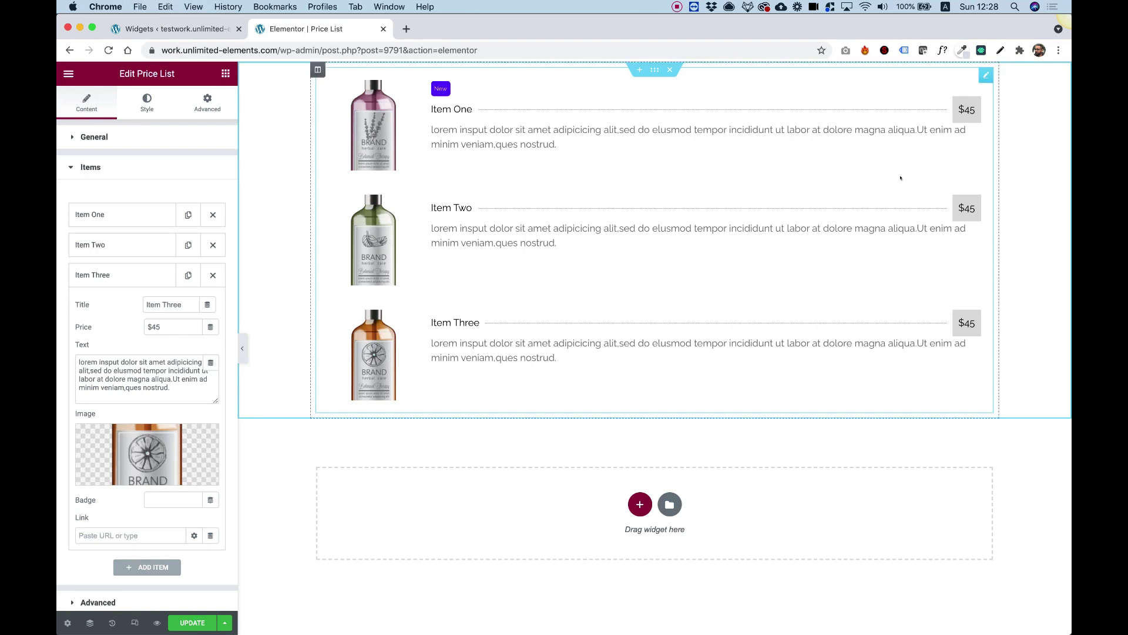
click(146, 104)
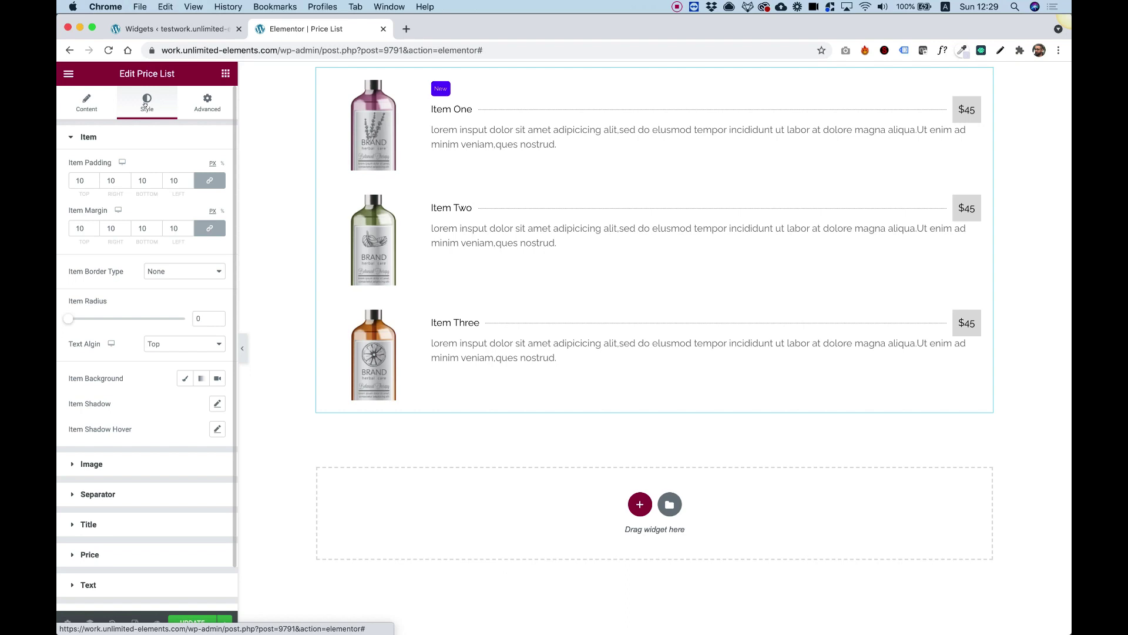
- Set Image Cover to Contain, Image Width to 94 and Image Align to Middle
click(99, 465)
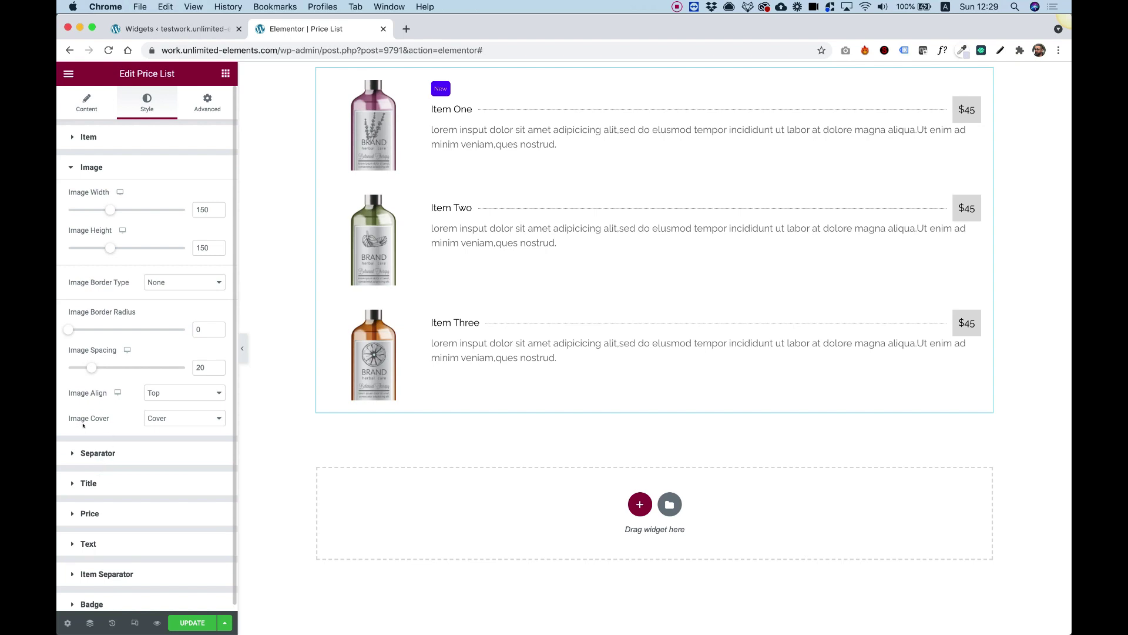
click(160, 421)
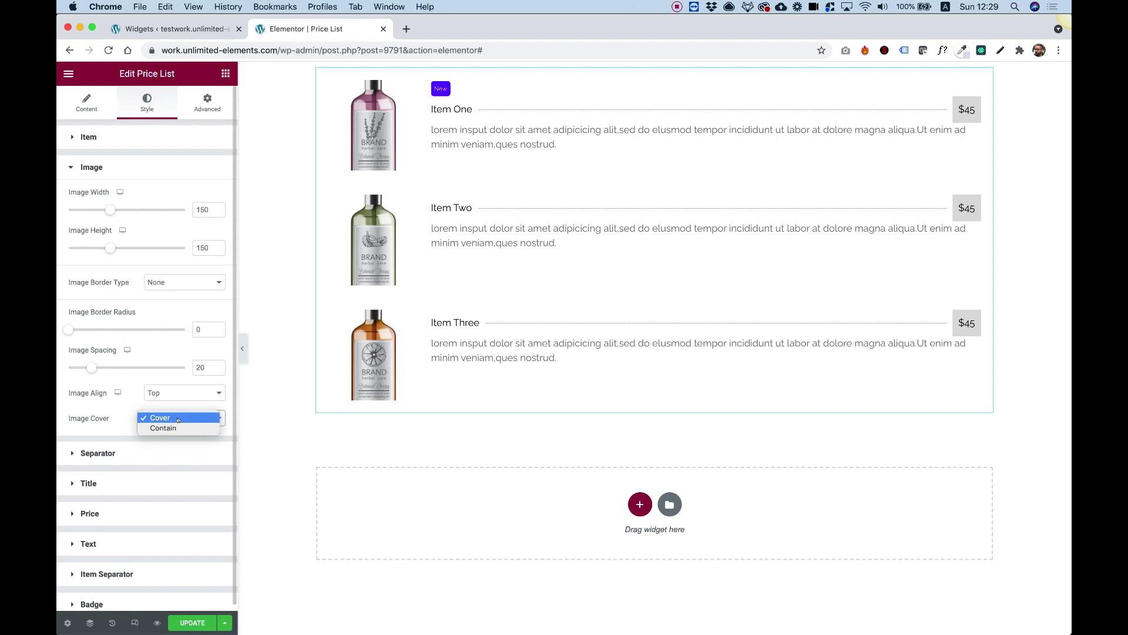
click(163, 428)
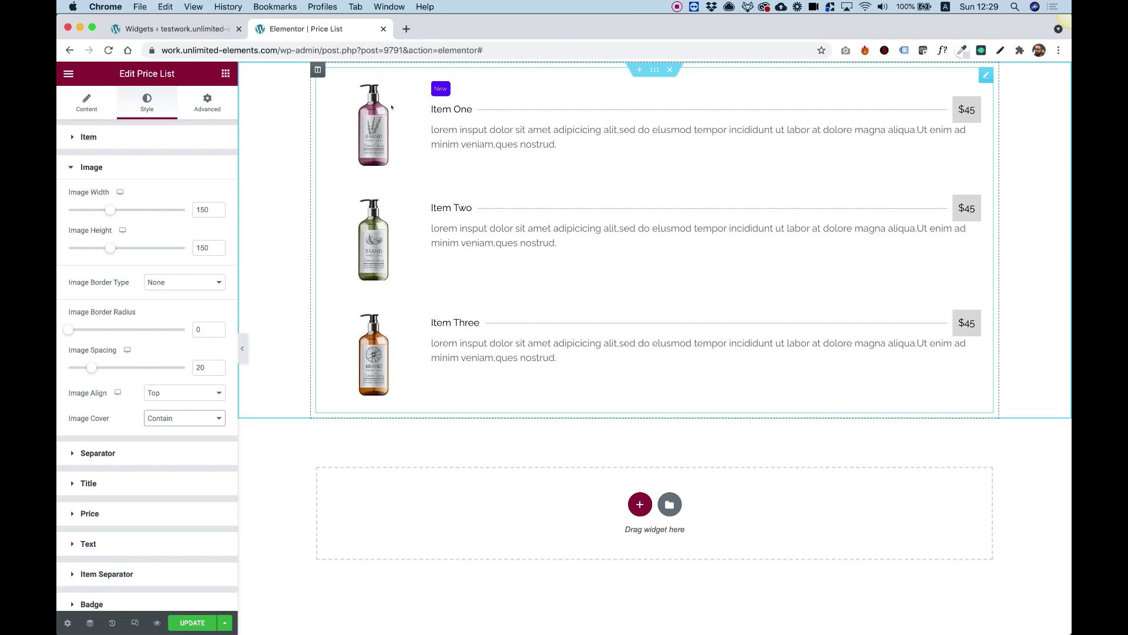
drag(109, 209, 88, 208)
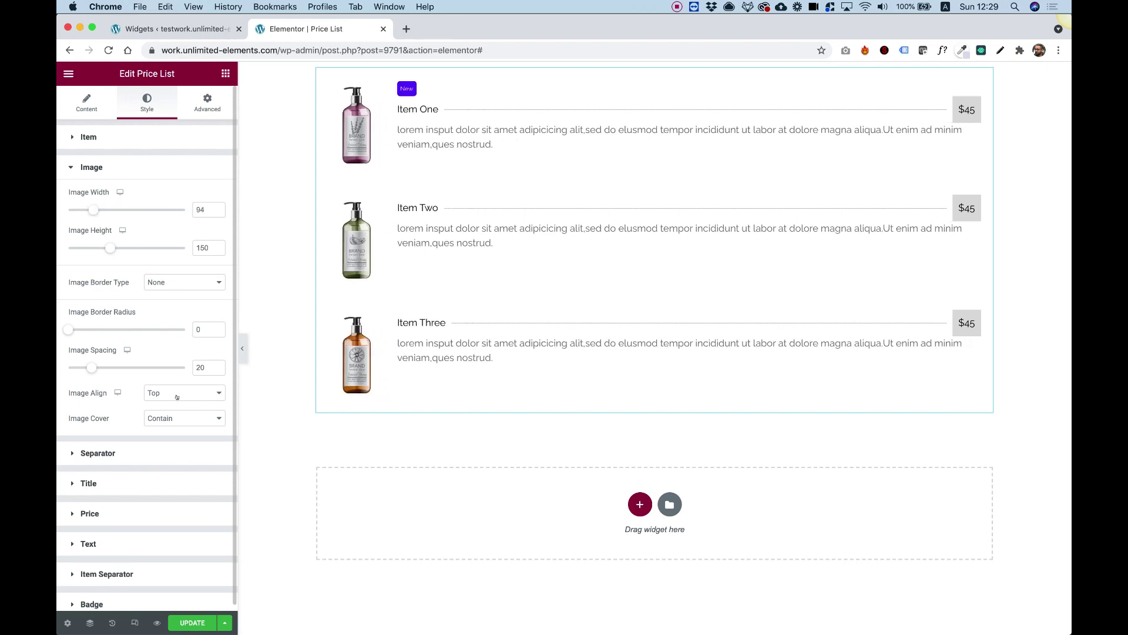
click(194, 392)
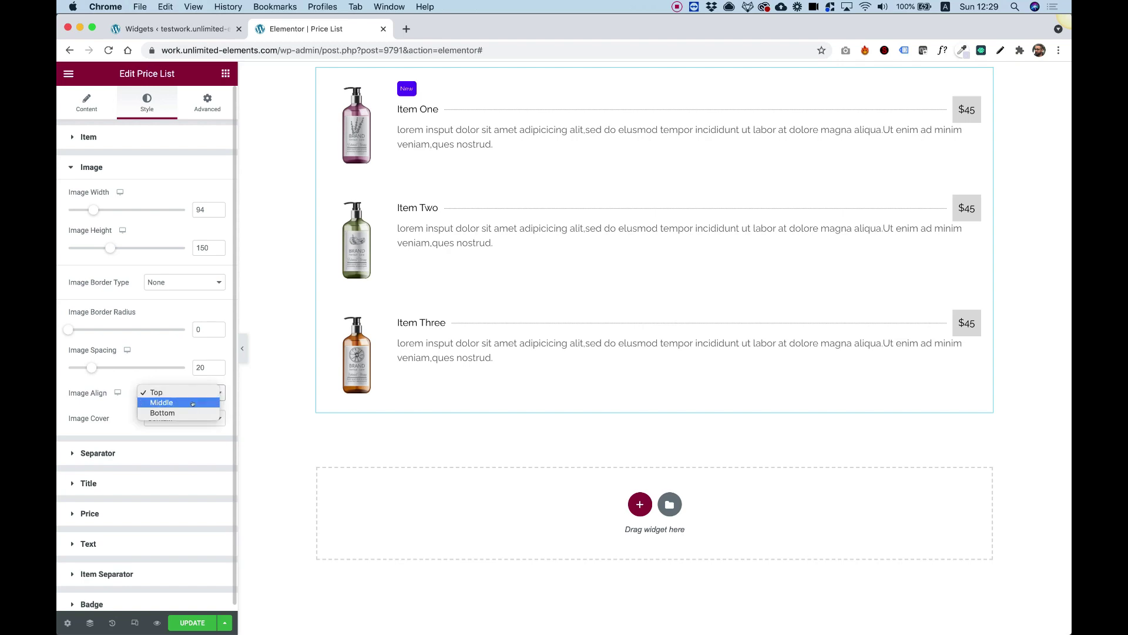
click(194, 402)
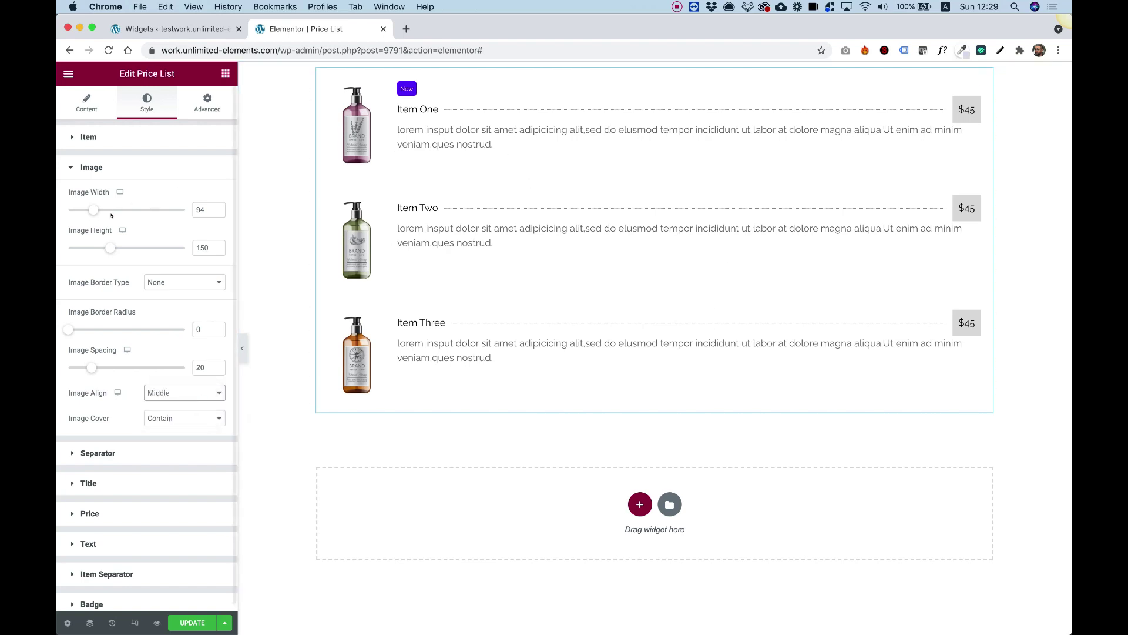
click(98, 137)
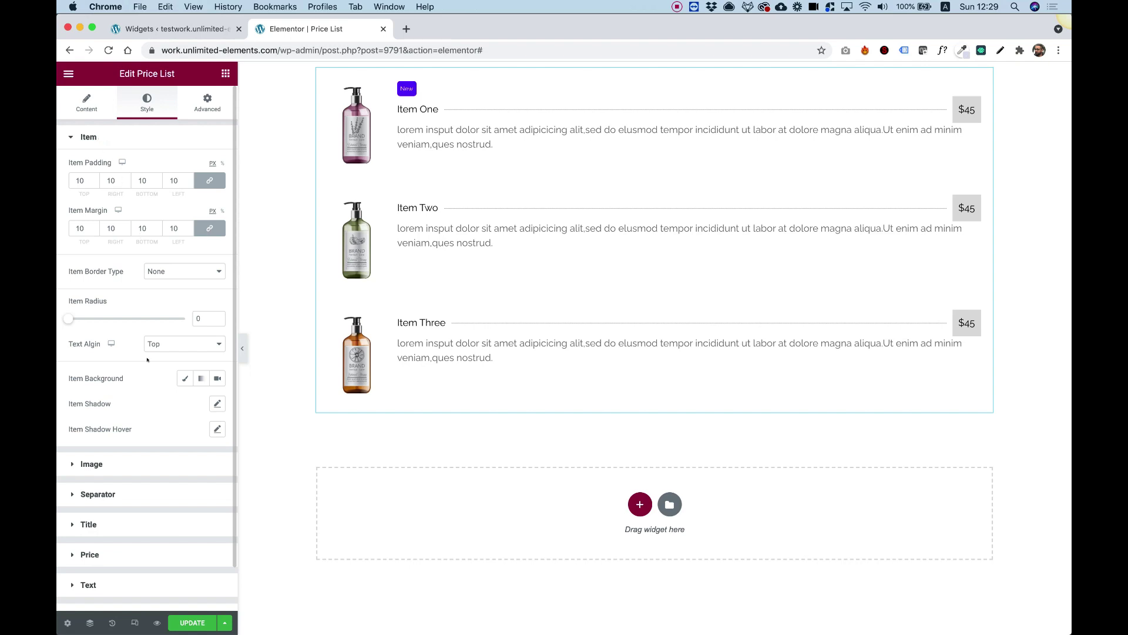
- Centre item text vertically and apply the default Item Shadow Hover with Blur 10
click(169, 344)
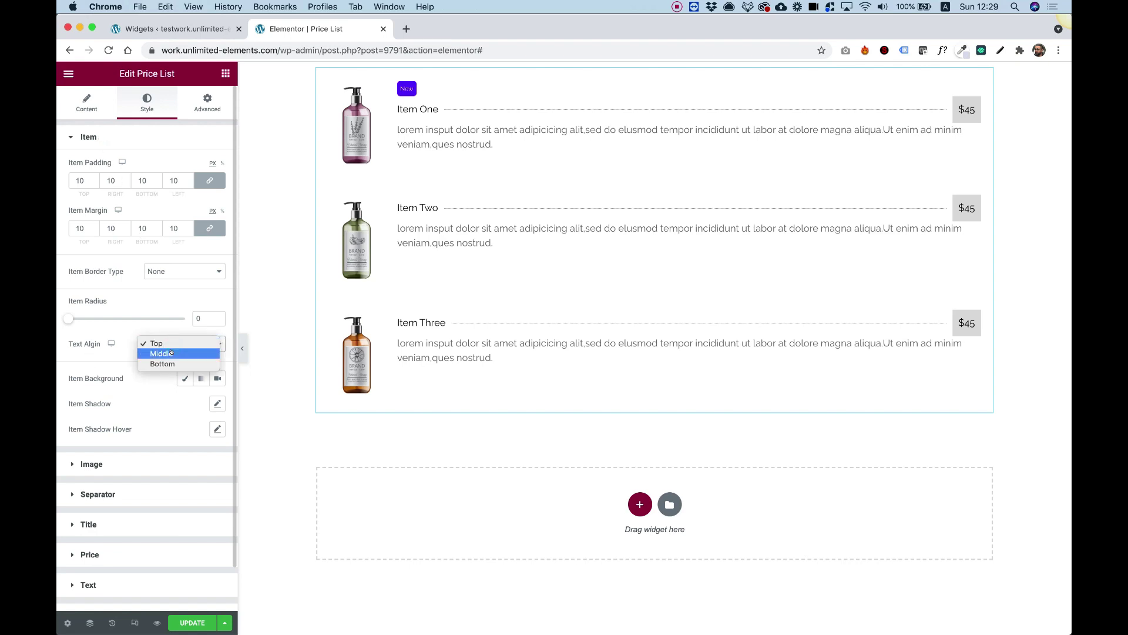
click(171, 351)
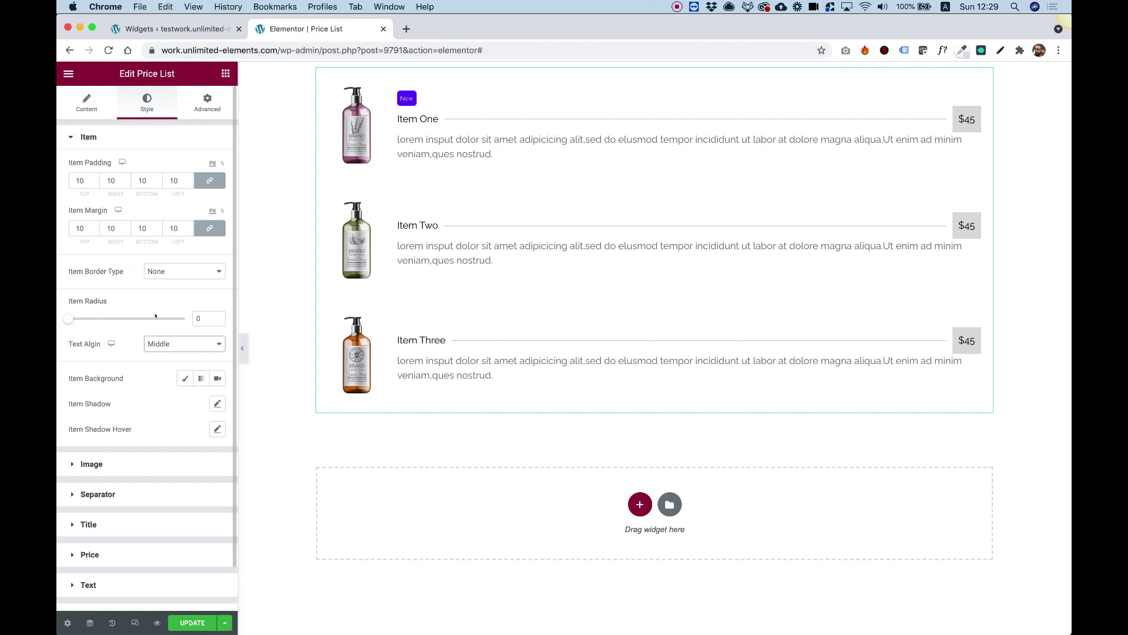
click(159, 344)
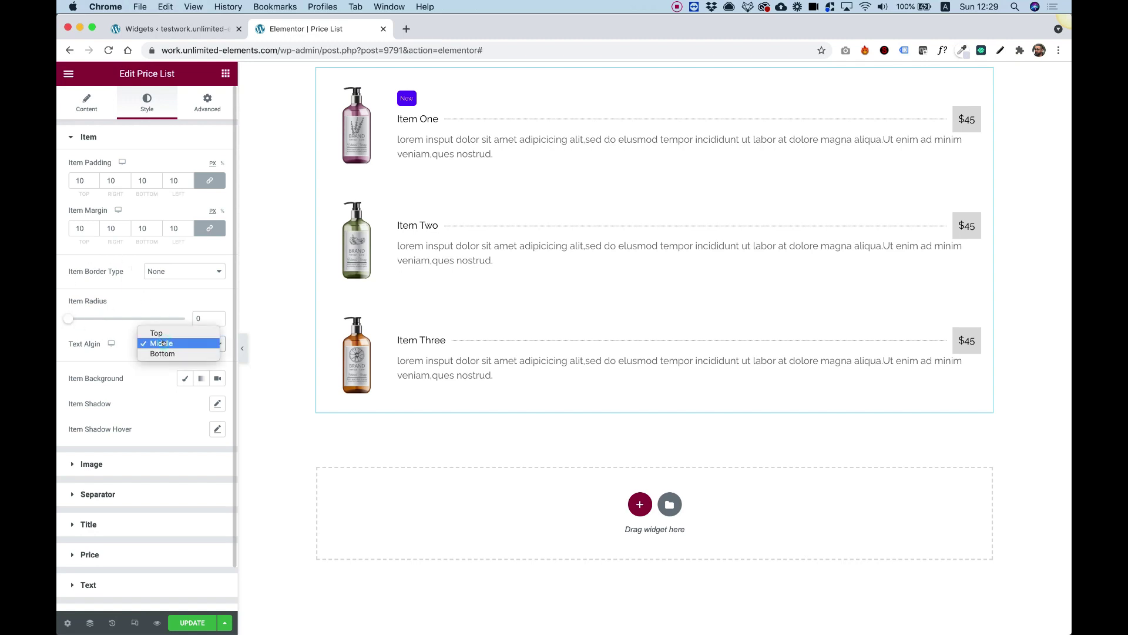
click(164, 343)
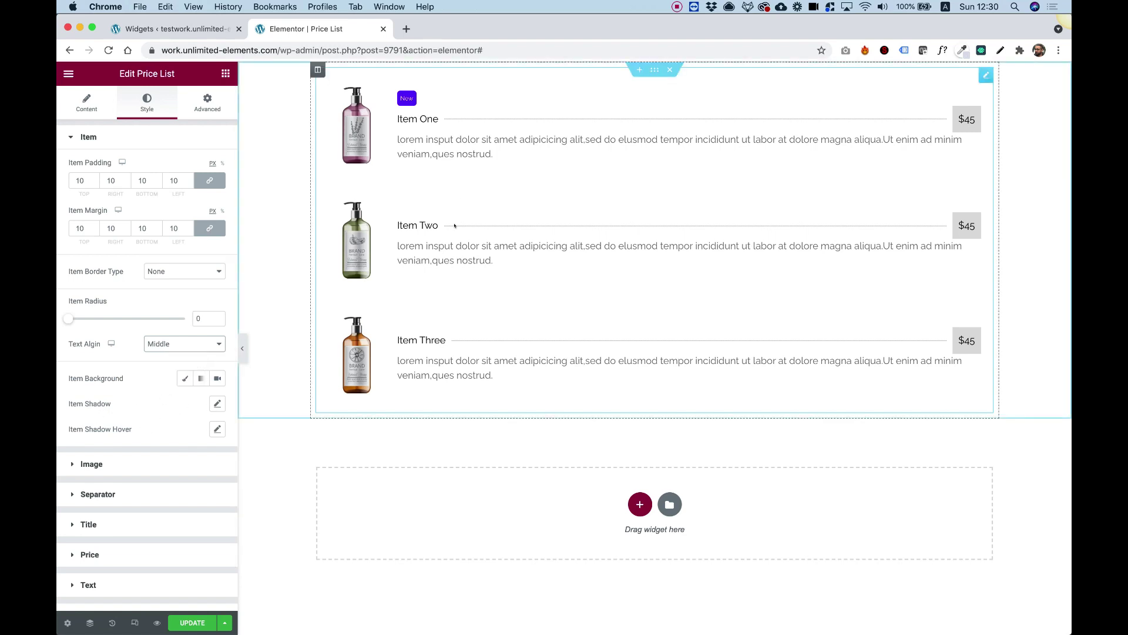
click(218, 430)
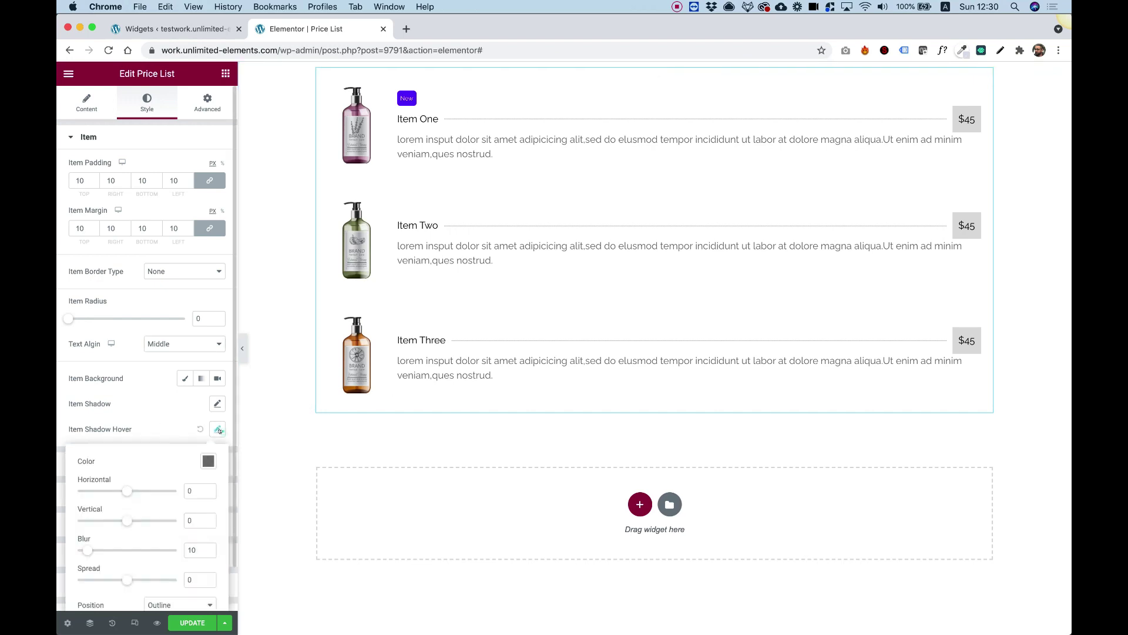
click(155, 420)
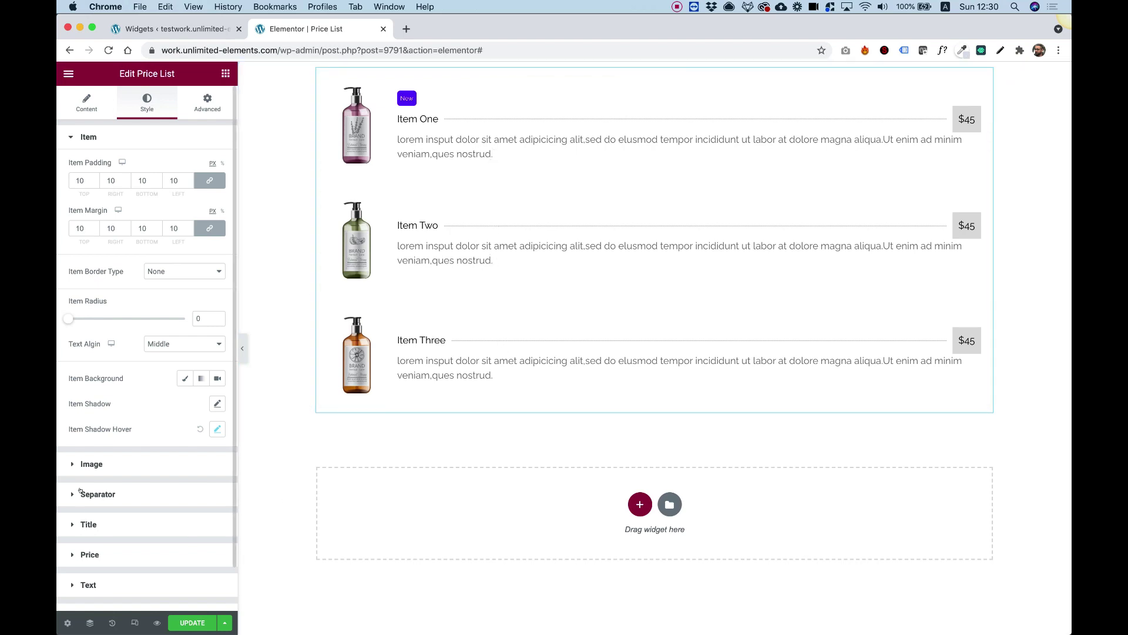
- Raise the Image Spacing, then set the separator Width to 2 and Horizontal Spacing to 32
click(101, 465)
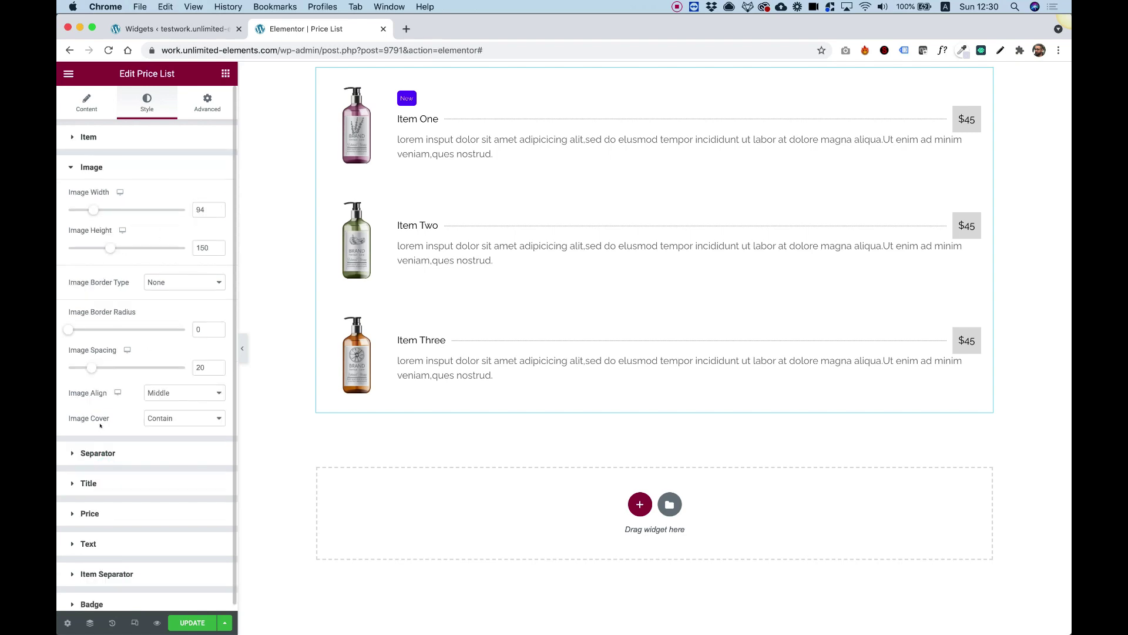
mouse_move(89, 366)
mouse_down()
mouse_move(115, 367)
mouse_move(103, 366)
mouse_up()
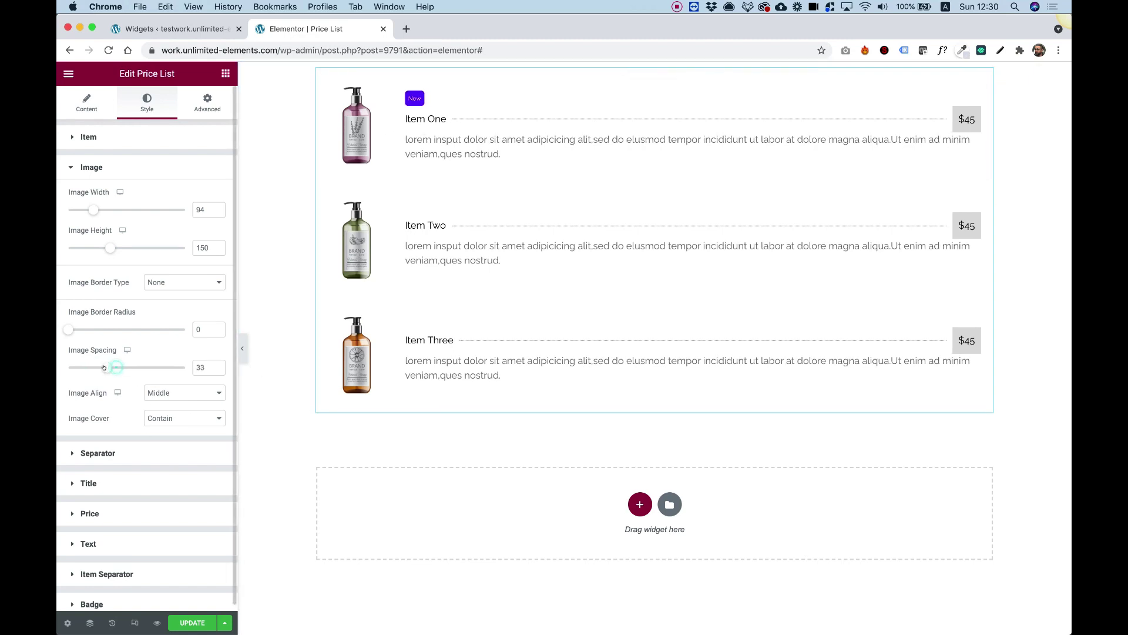
click(109, 454)
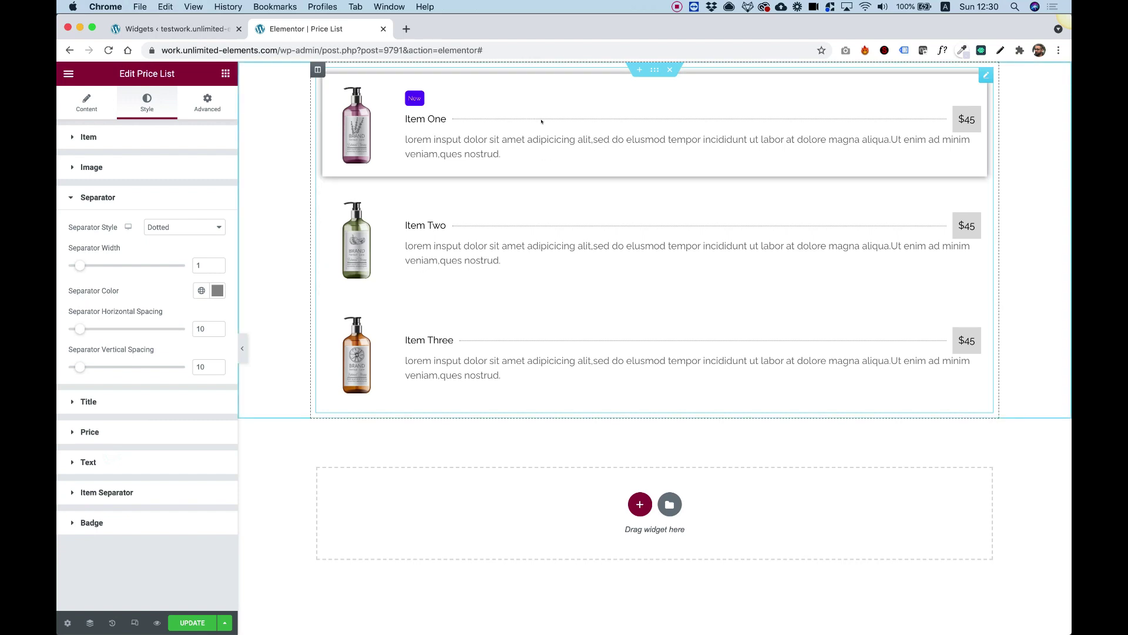
drag(79, 265, 91, 265)
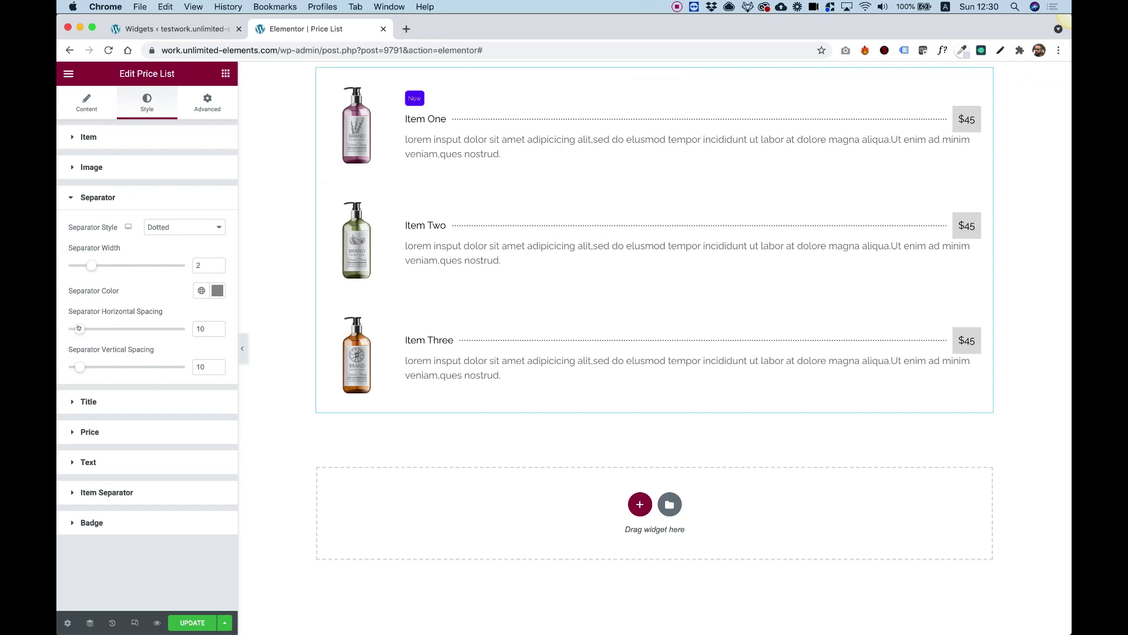
drag(79, 329, 122, 325)
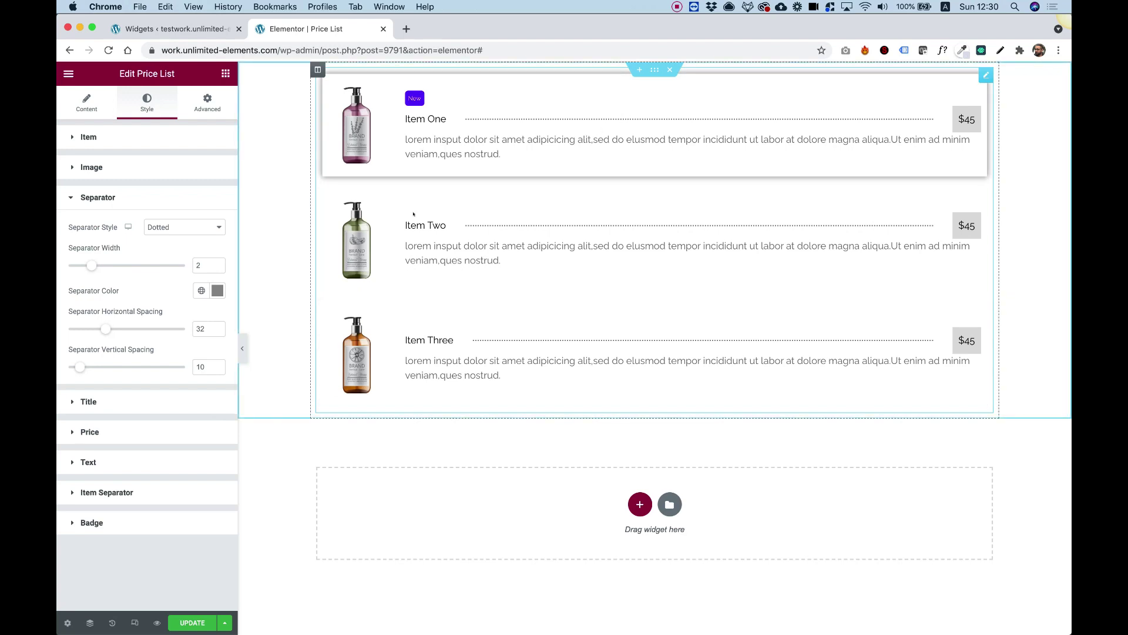
click(106, 404)
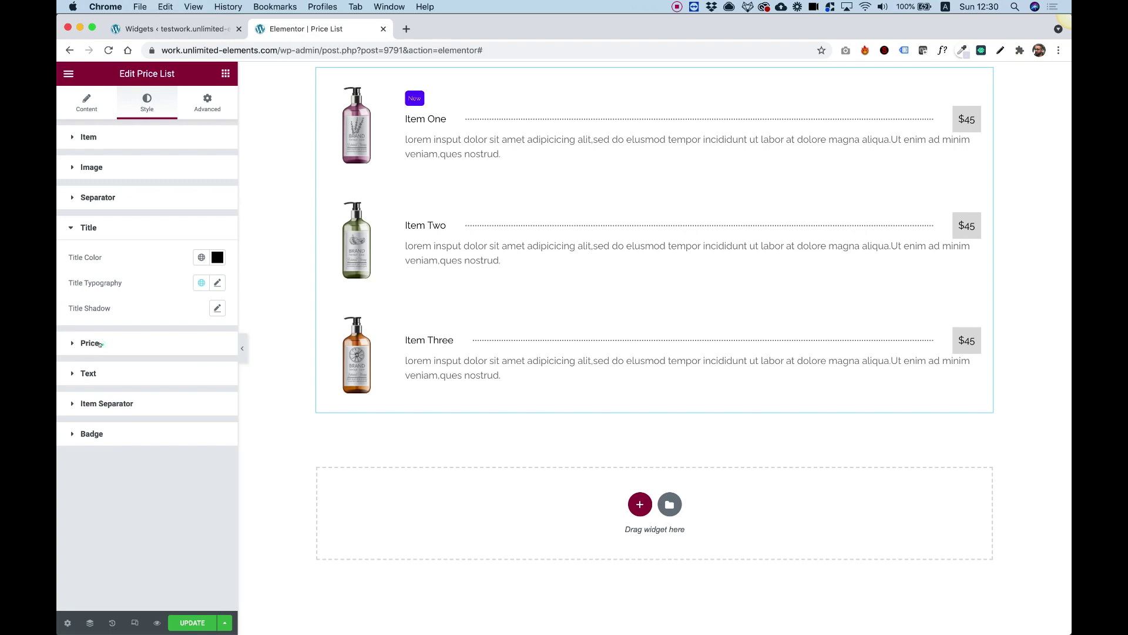
- Clear the grey Price Background Color so the prices have no background
click(100, 345)
scroll(120, 353, down, 3)
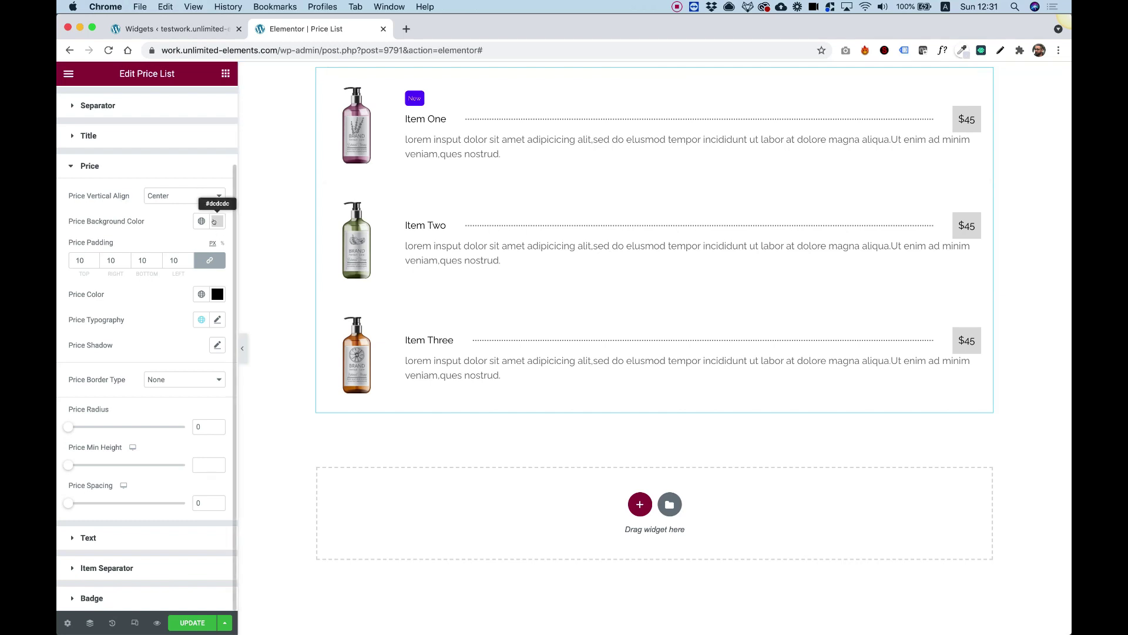
click(206, 222)
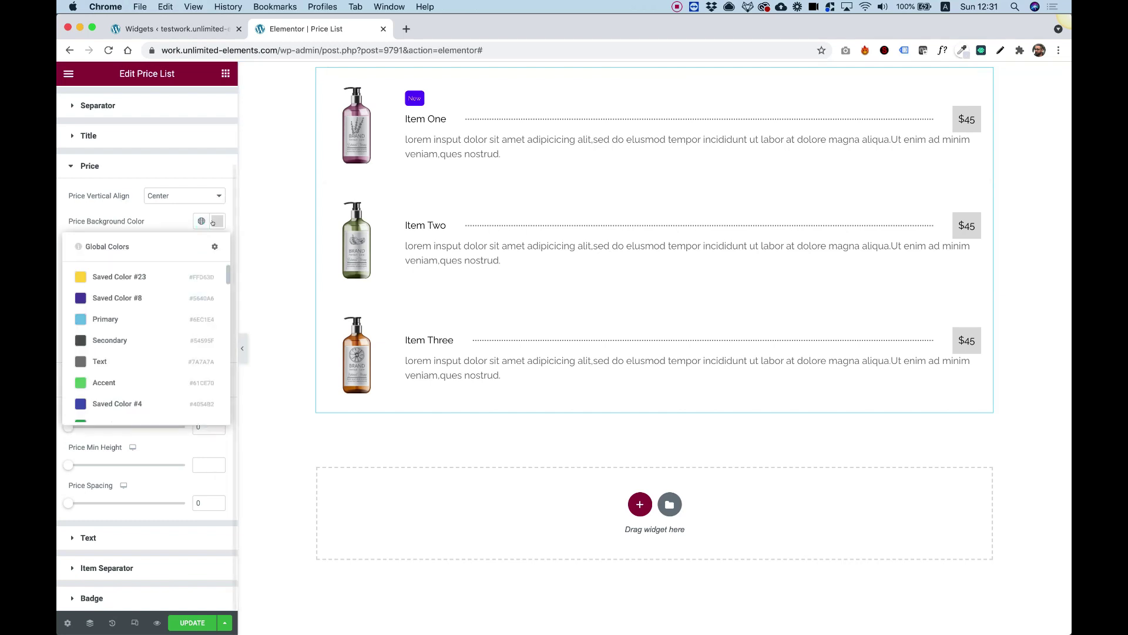
click(213, 222)
click(168, 244)
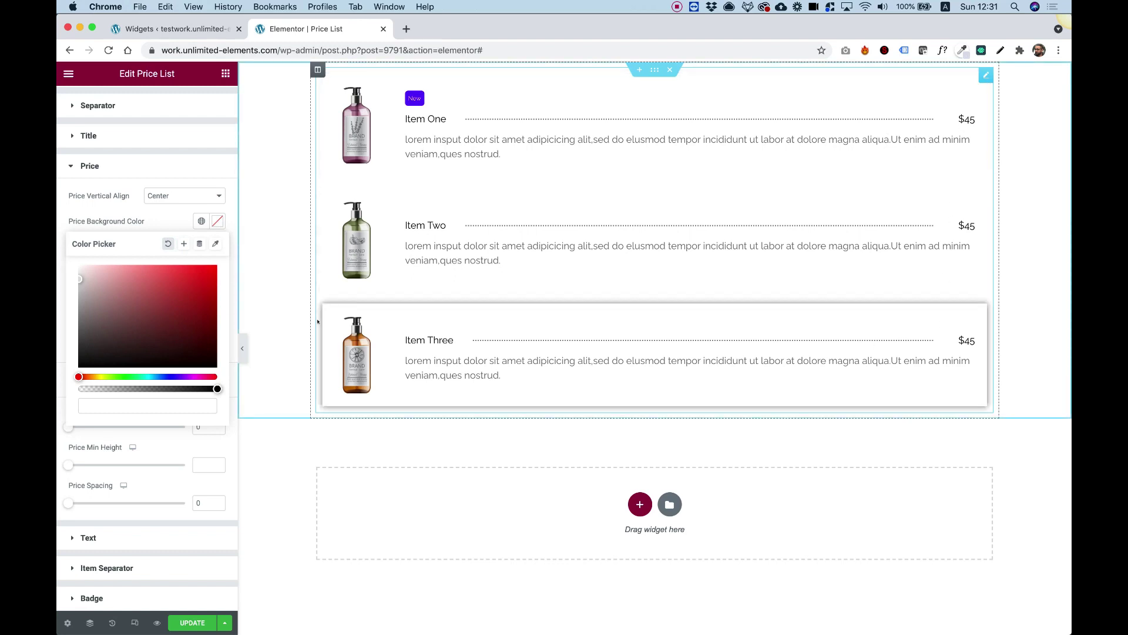
click(156, 217)
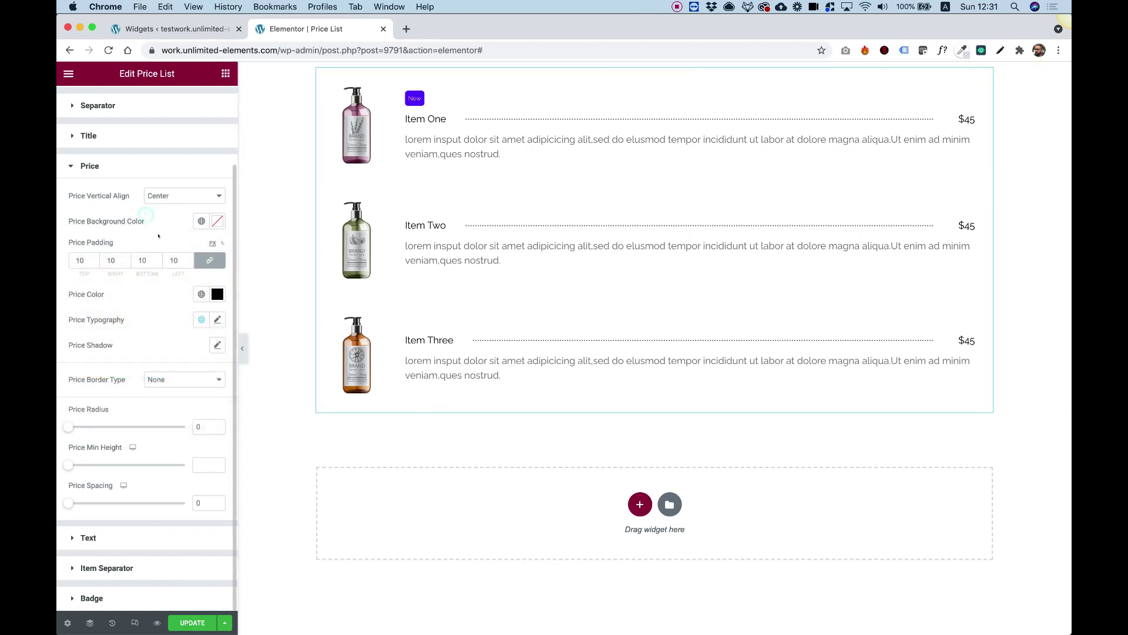
- Set the Price Typography to size 21 with weight 700 (bold)
click(217, 319)
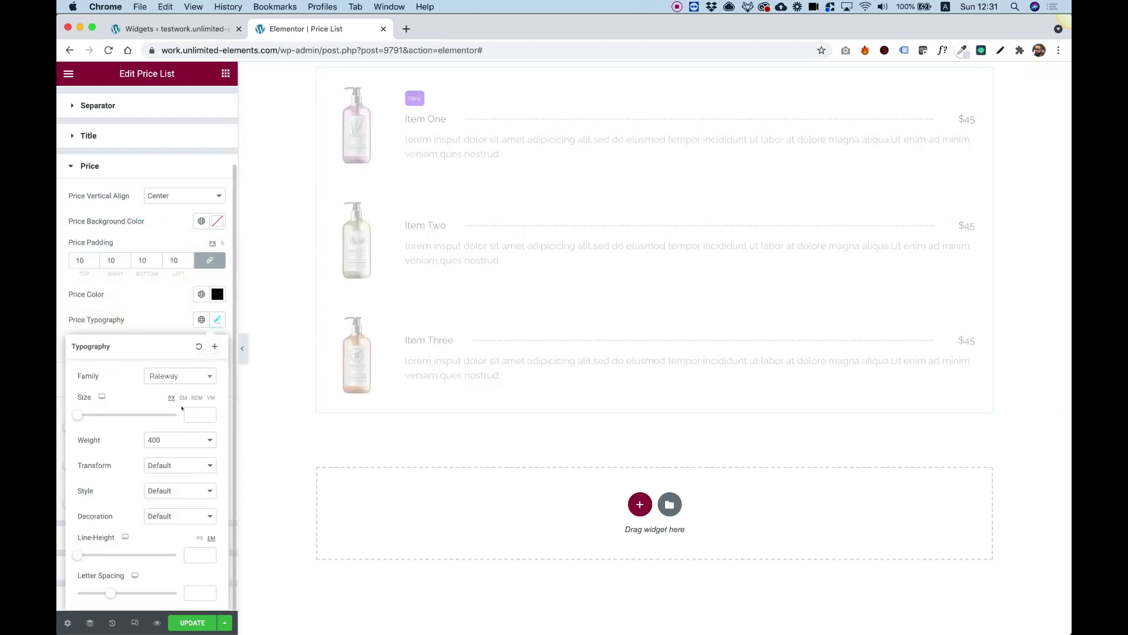
click(198, 416)
text(21)
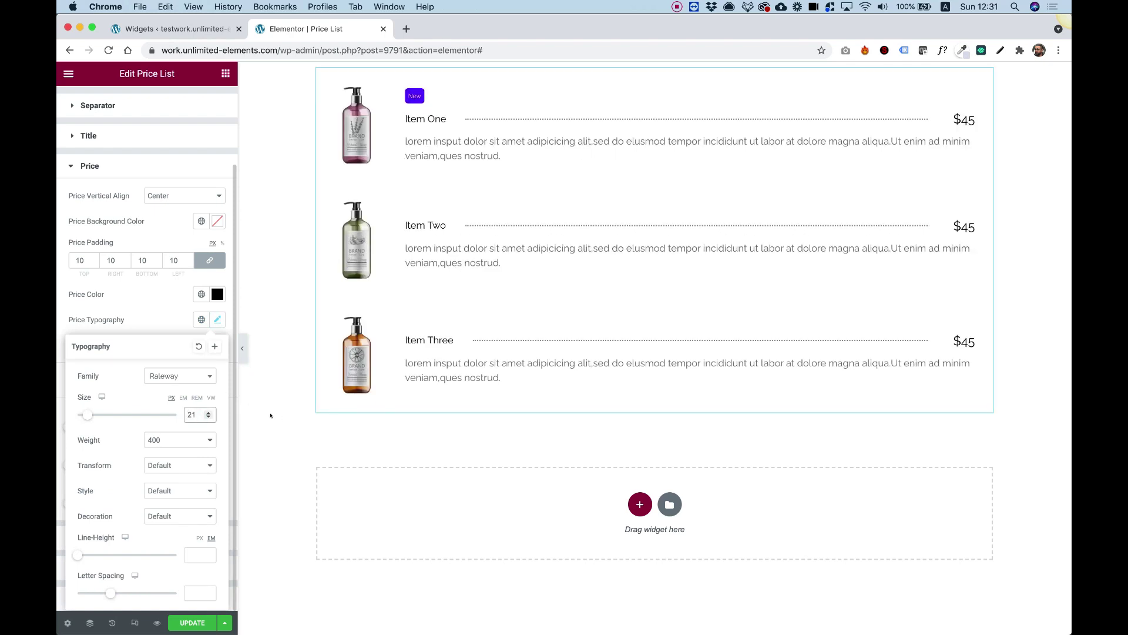
click(177, 440)
click(167, 474)
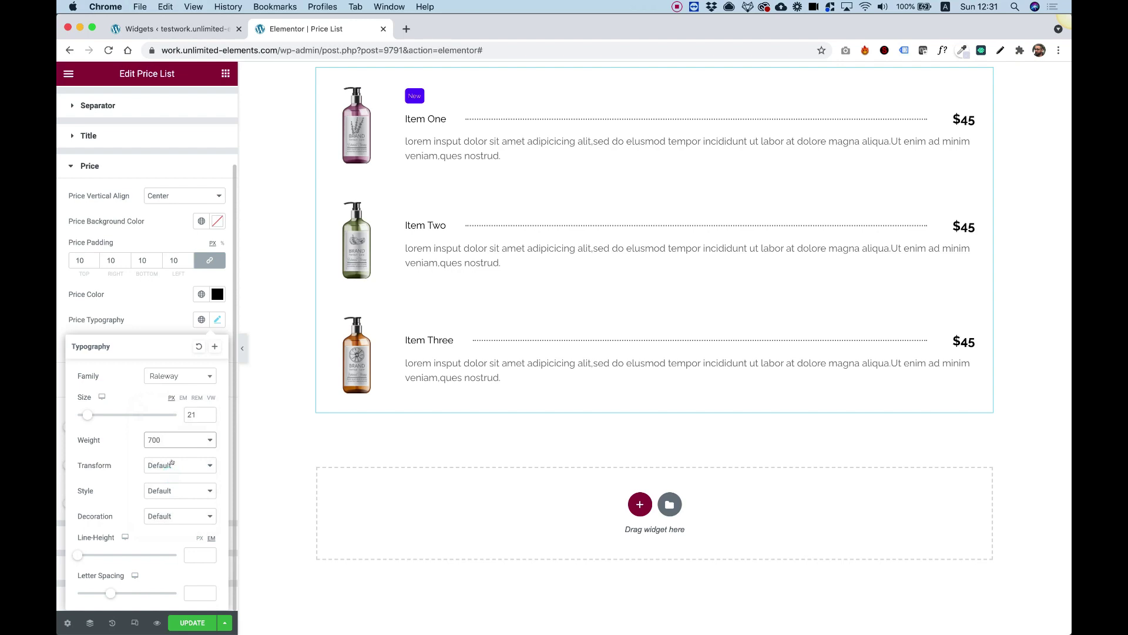
click(130, 322)
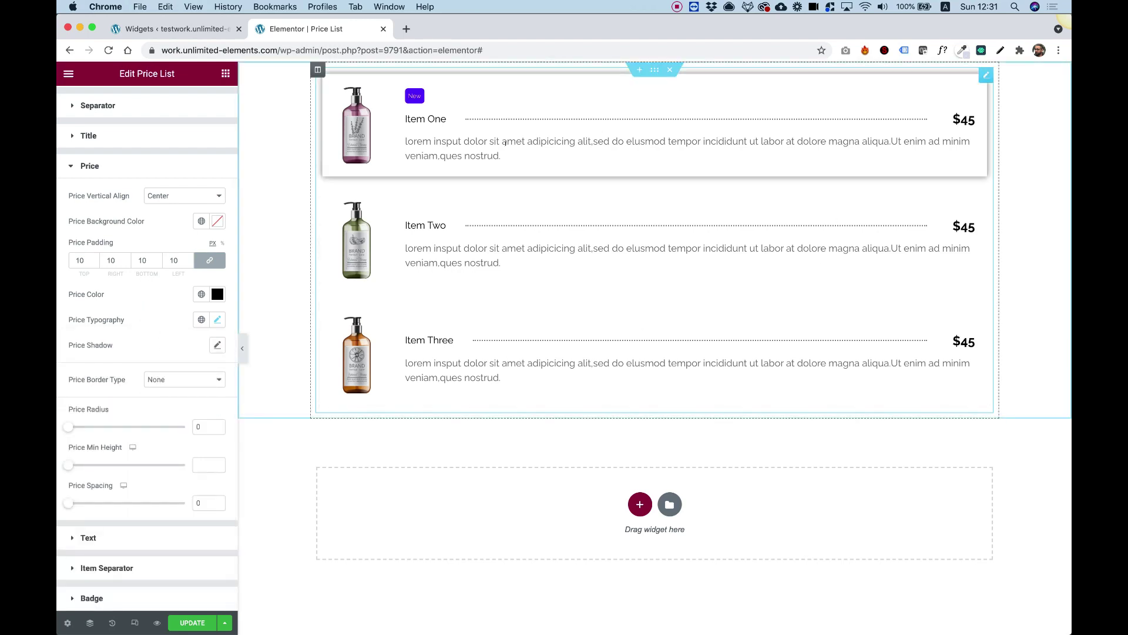
click(104, 140)
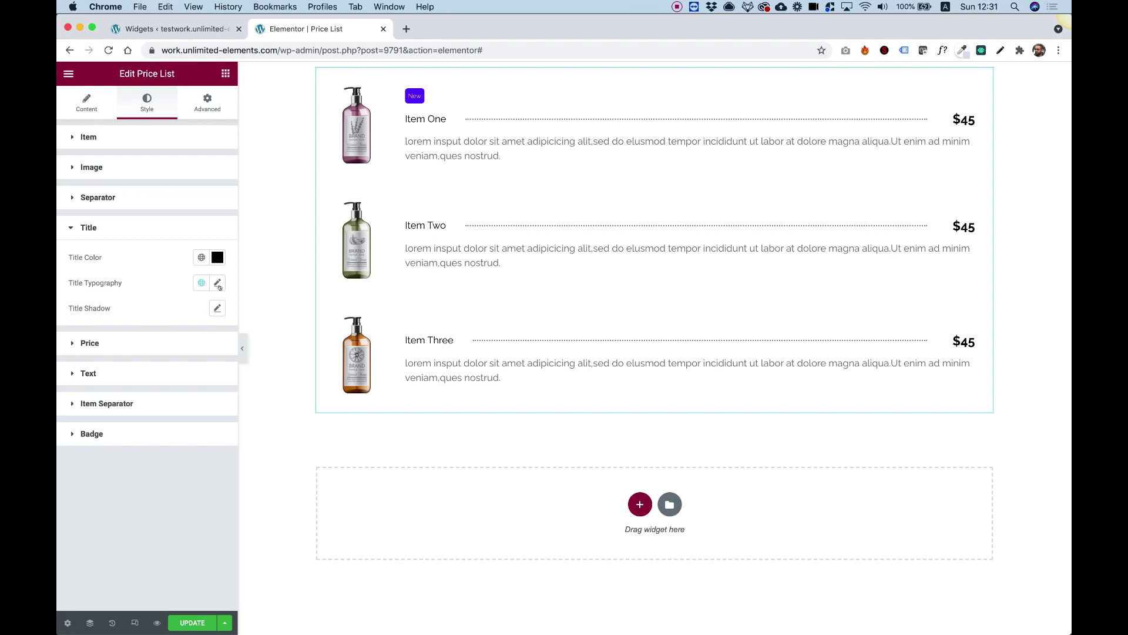
- Set the Title Typography font size to 21
click(218, 282)
click(191, 378)
text(21)
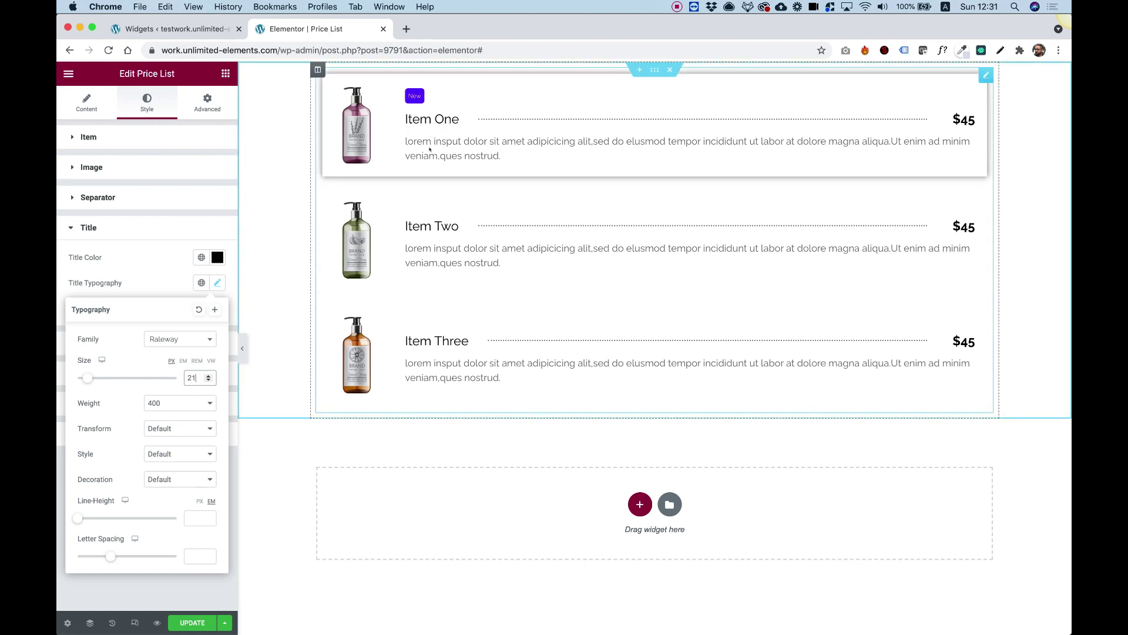
click(110, 227)
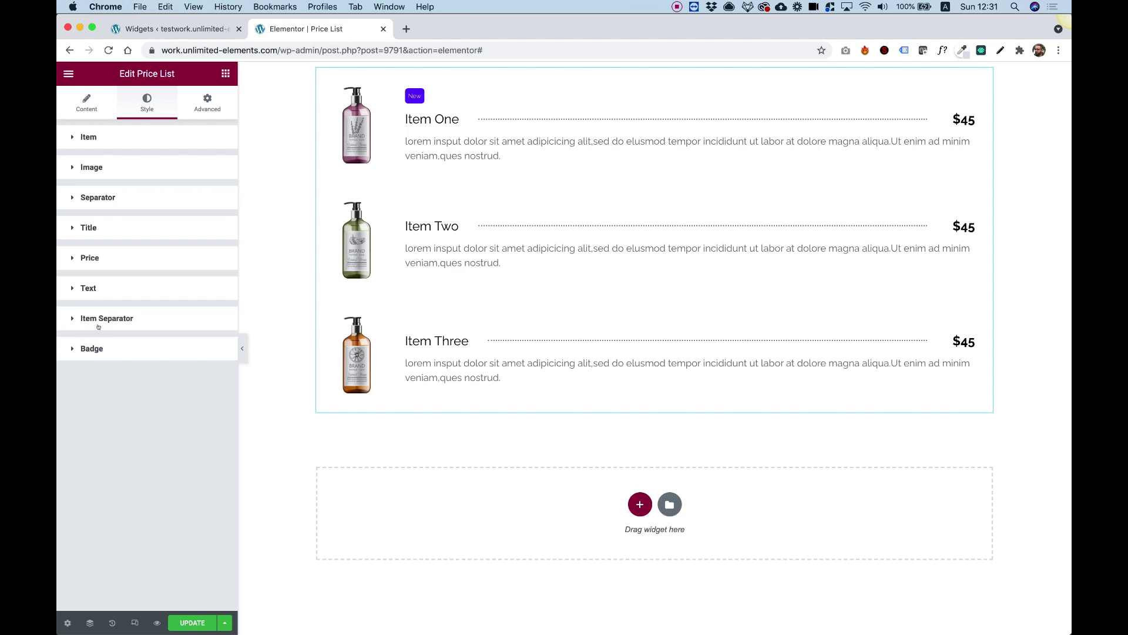
- Try a Solid Item Separator, then set it back to None
click(113, 320)
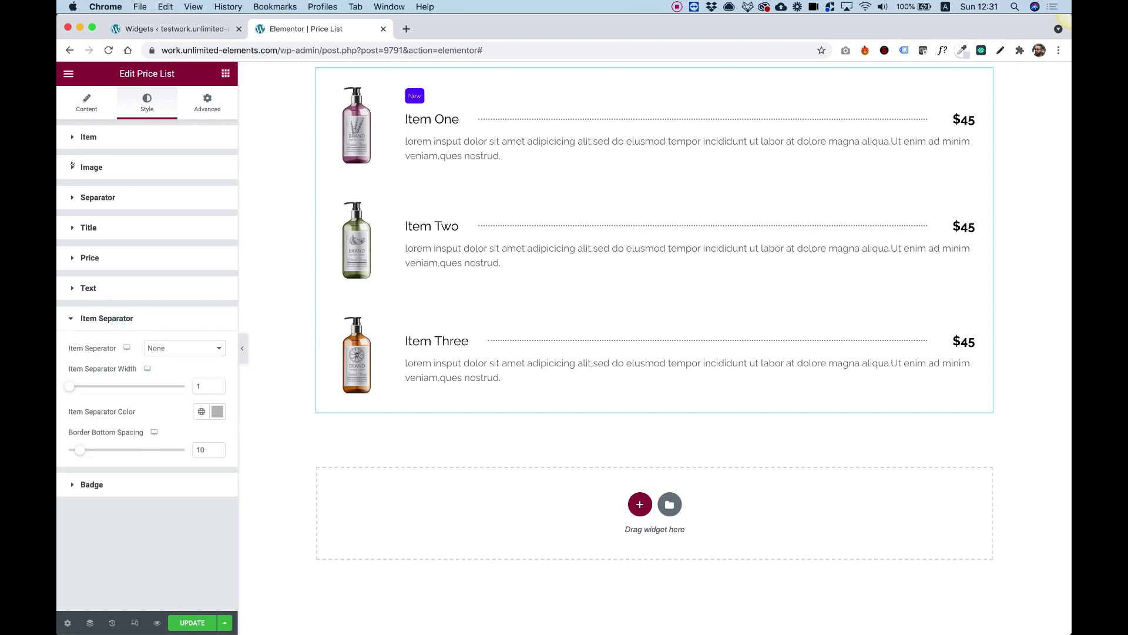
click(187, 349)
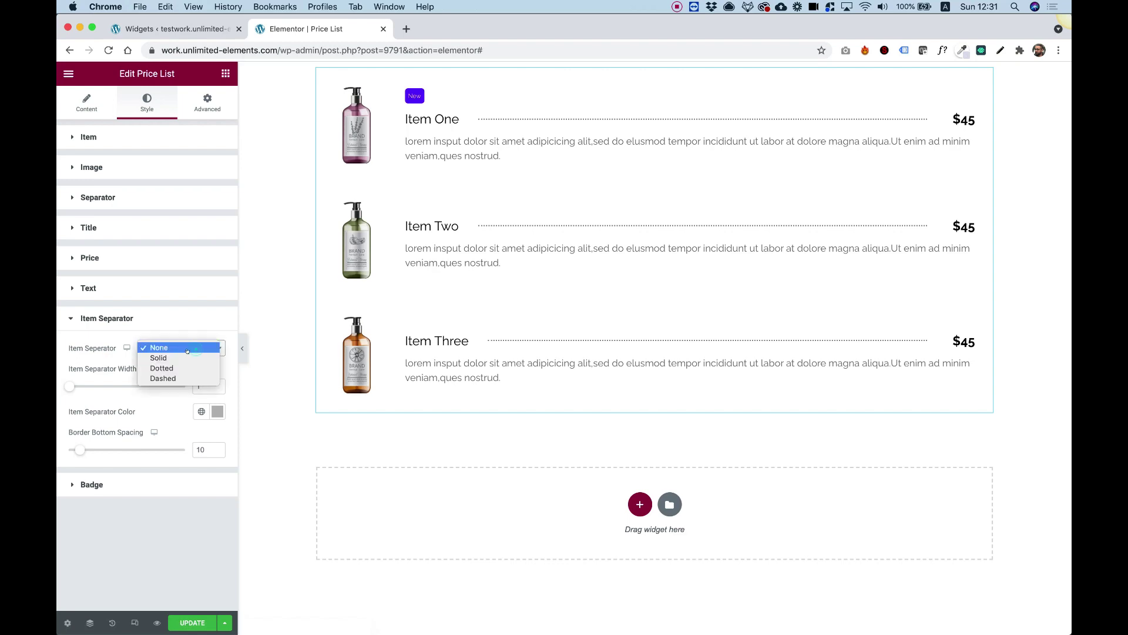
click(177, 358)
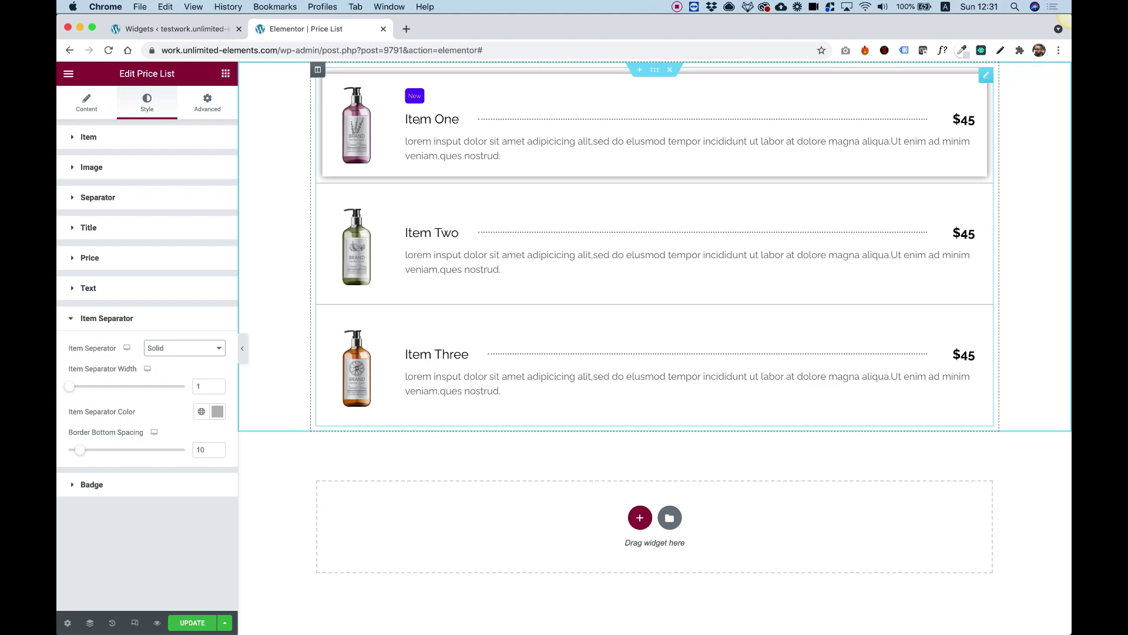
click(160, 347)
click(157, 335)
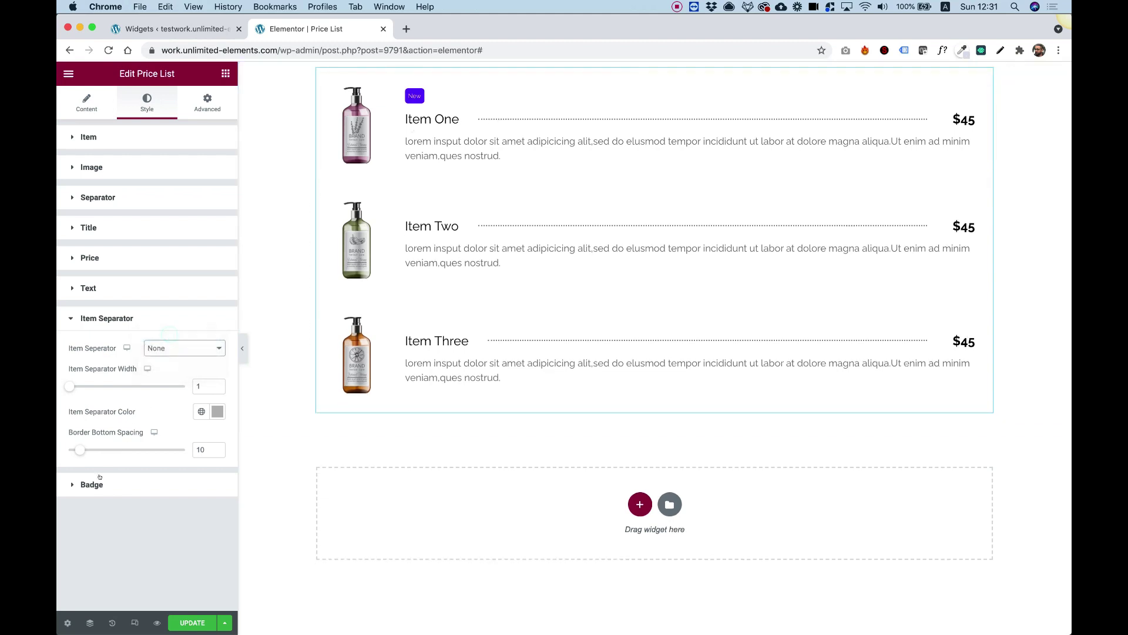
click(94, 484)
- Change the Badge Background colour on the New badge to magenta (#FF00E5)
scroll(130, 425, down, 3)
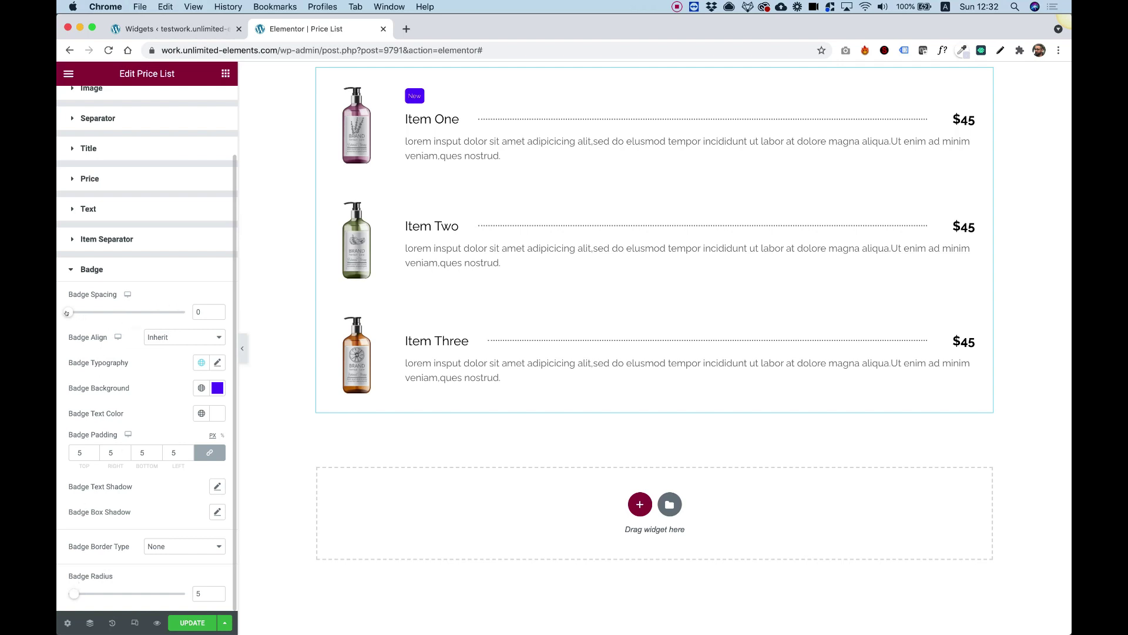
click(216, 388)
click(196, 543)
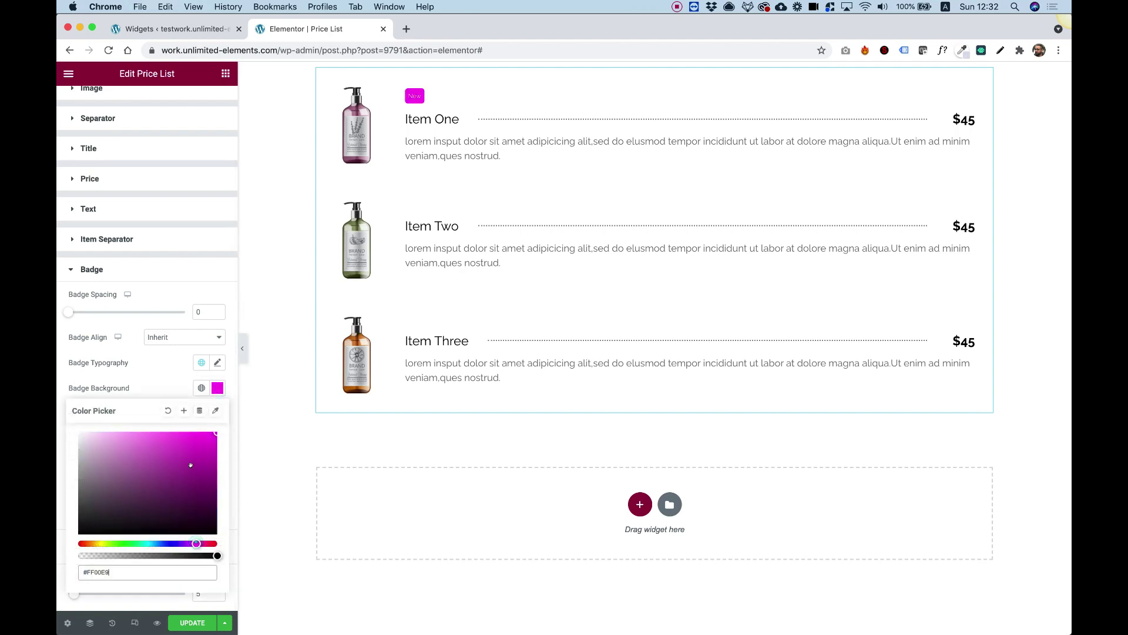
click(145, 327)
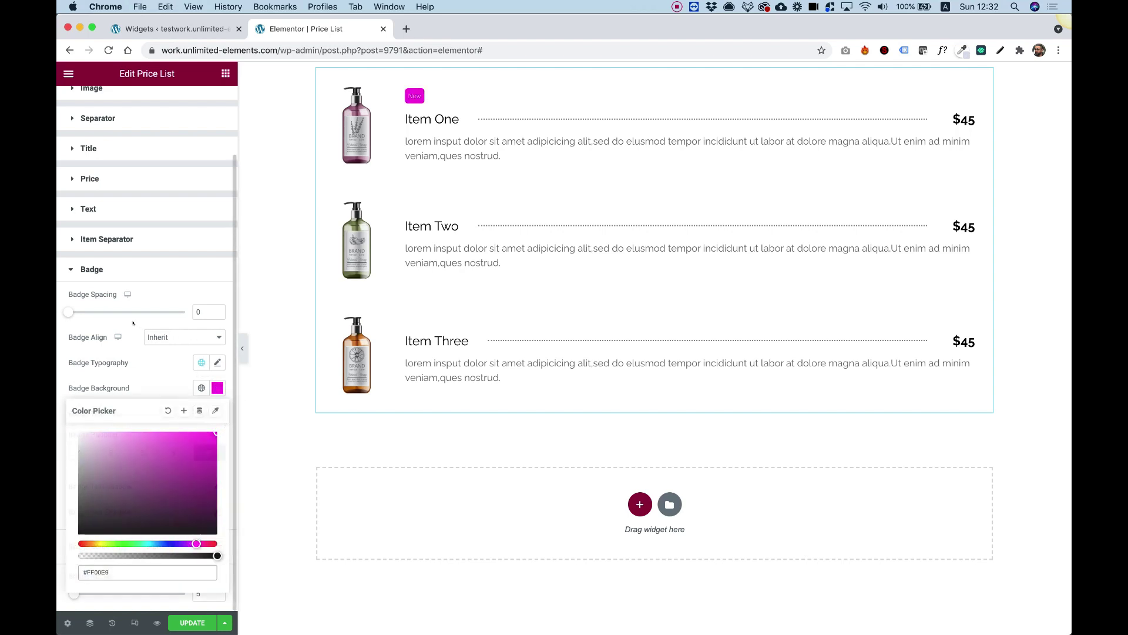